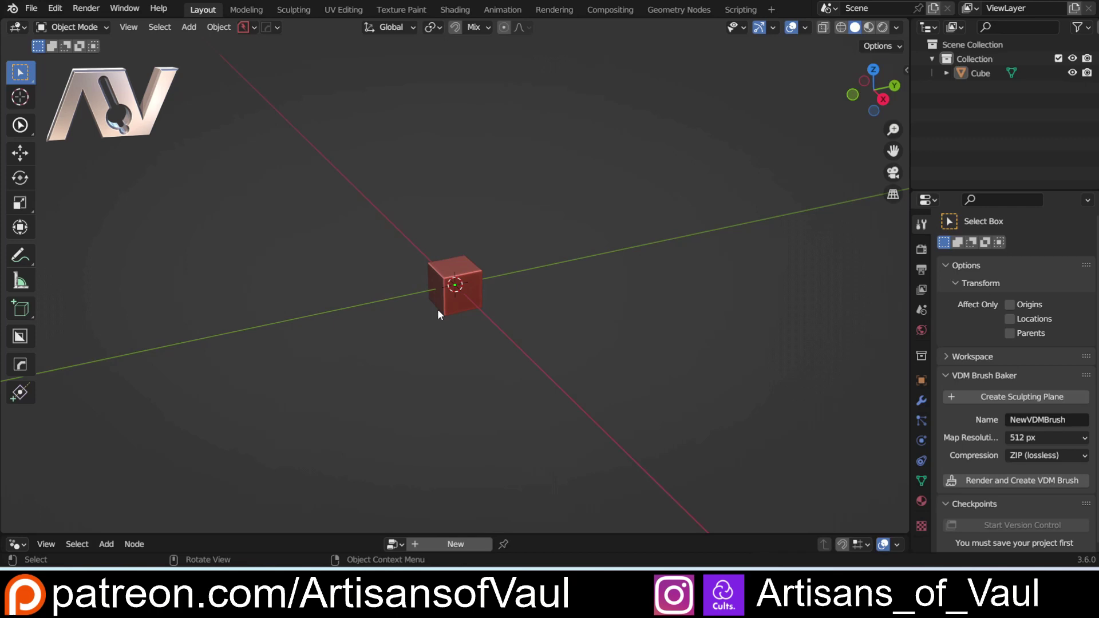
Open the N-panel sidebar over the default cube to show the Item transforms and add-on tabs.
{"action": "key", "text": "n"}
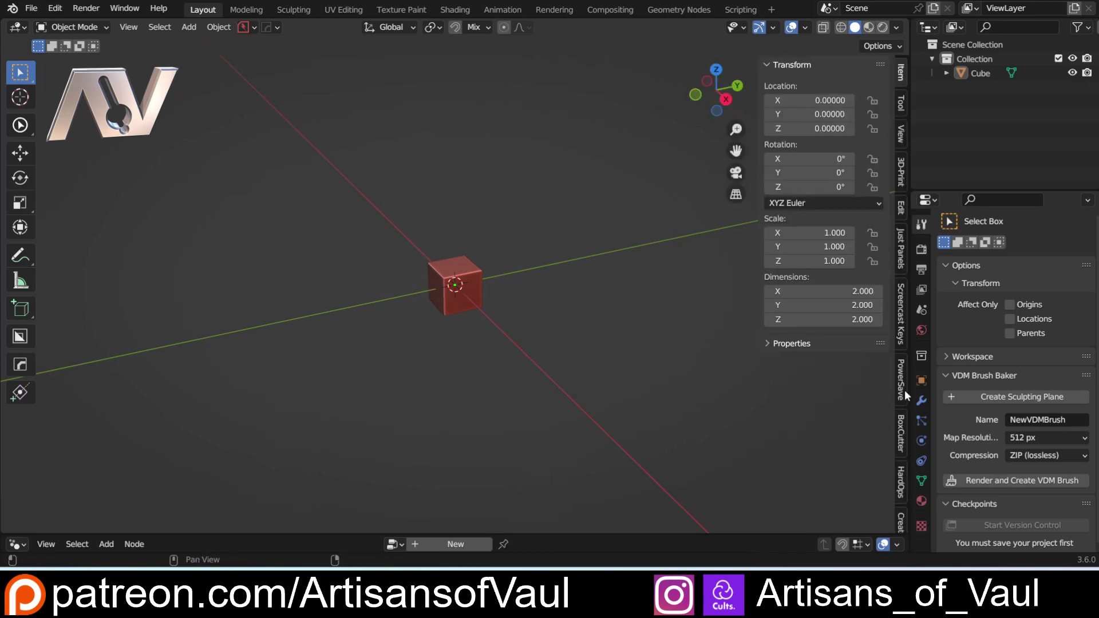
{"action": "left_click", "coordinate": [903, 209]}
{"action": "left_click", "coordinate": [770, 65]}
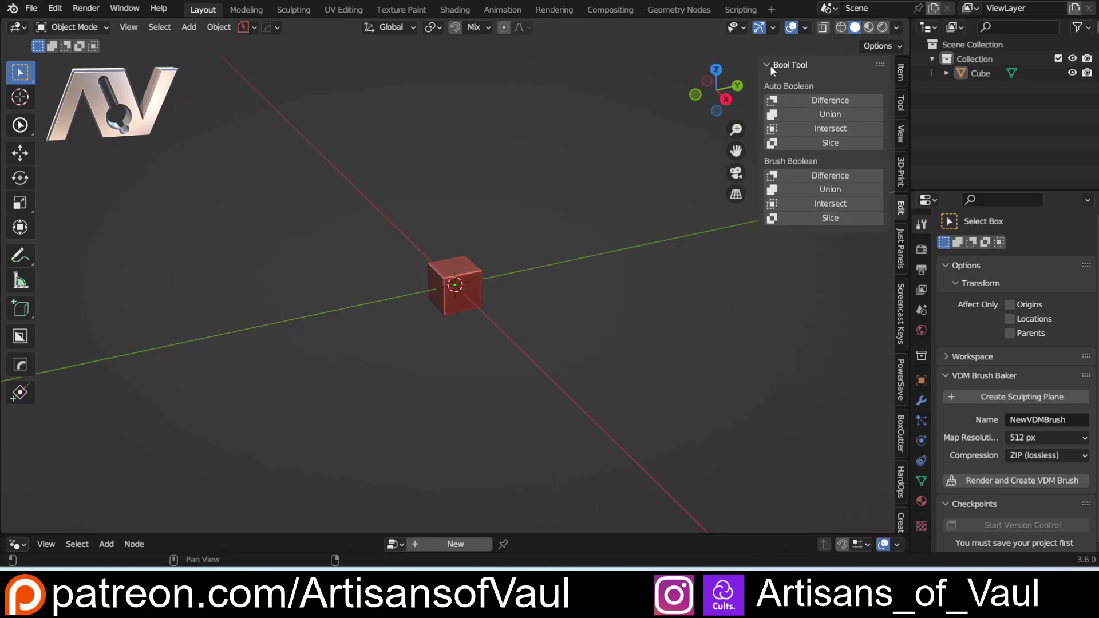
{"action": "left_click", "coordinate": [768, 62]}
{"action": "left_click", "coordinate": [768, 66]}
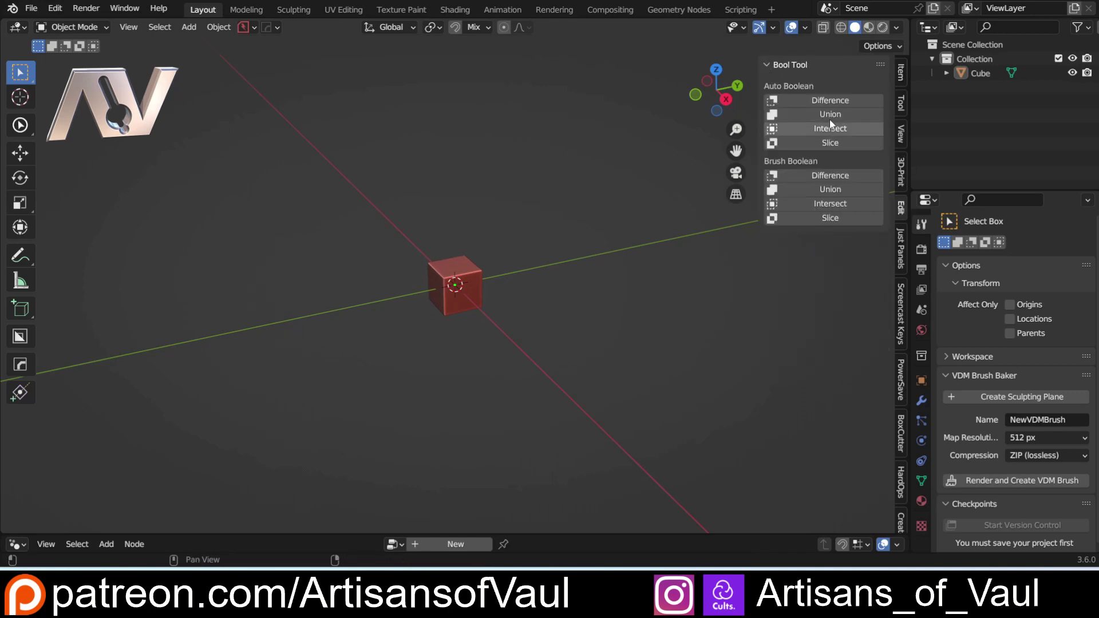
{"action": "left_click", "coordinate": [781, 64]}
{"action": "left_click", "coordinate": [454, 265]}
{"action": "key", "text": "Tab"}
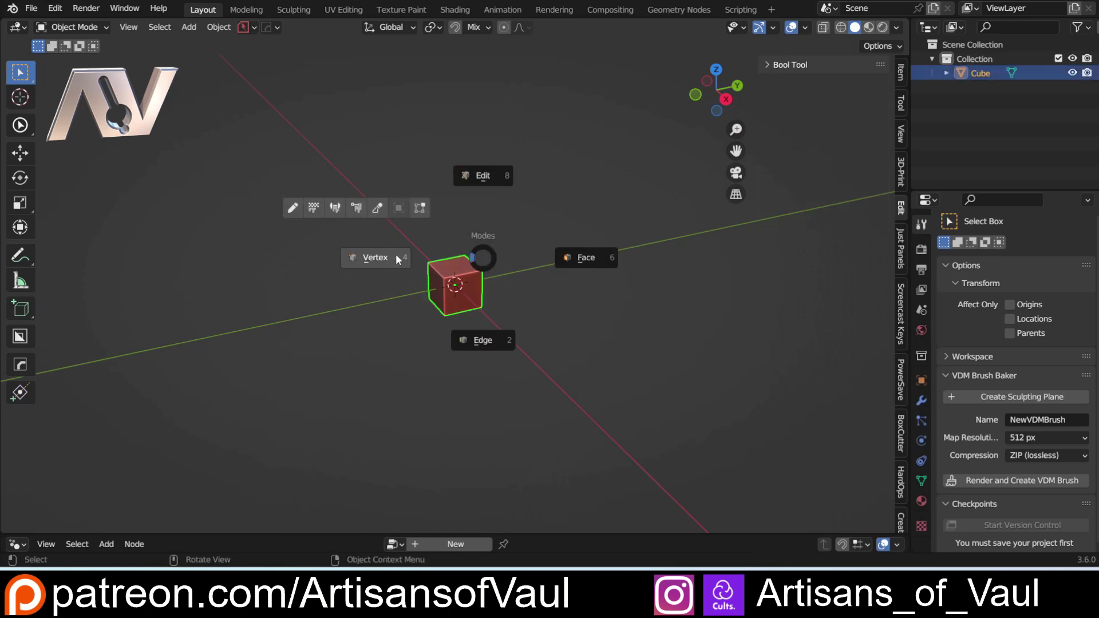
{"action": "left_click", "coordinate": [375, 257]}
{"action": "left_click", "coordinate": [768, 64]}
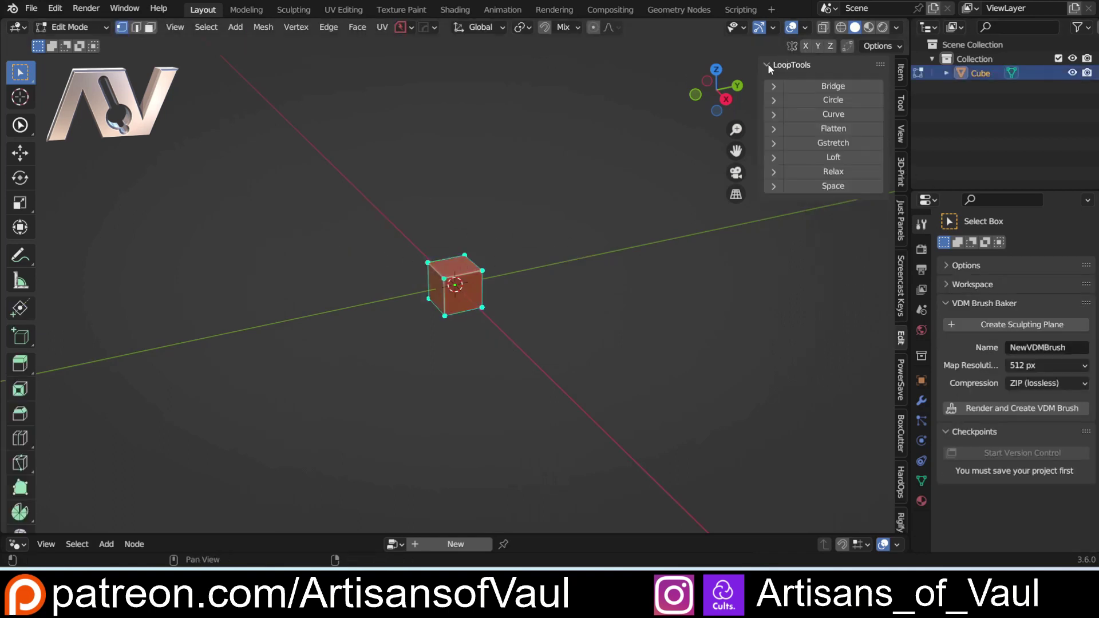
{"action": "left_click", "coordinate": [768, 64]}
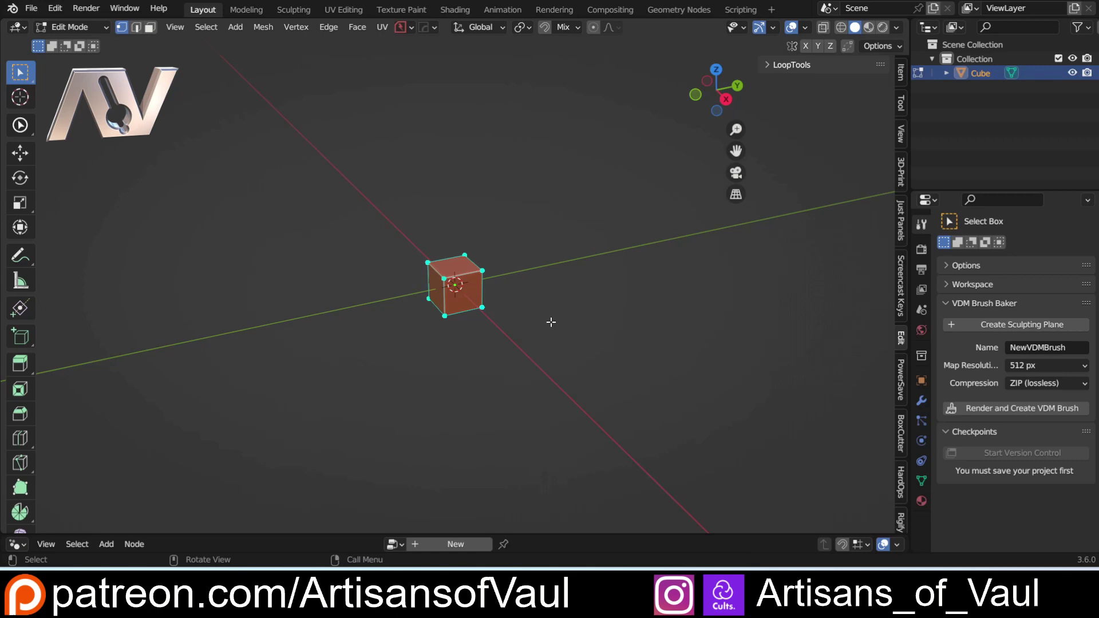
{"action": "key", "text": "Tab"}
{"action": "left_click", "coordinate": [561, 194]}
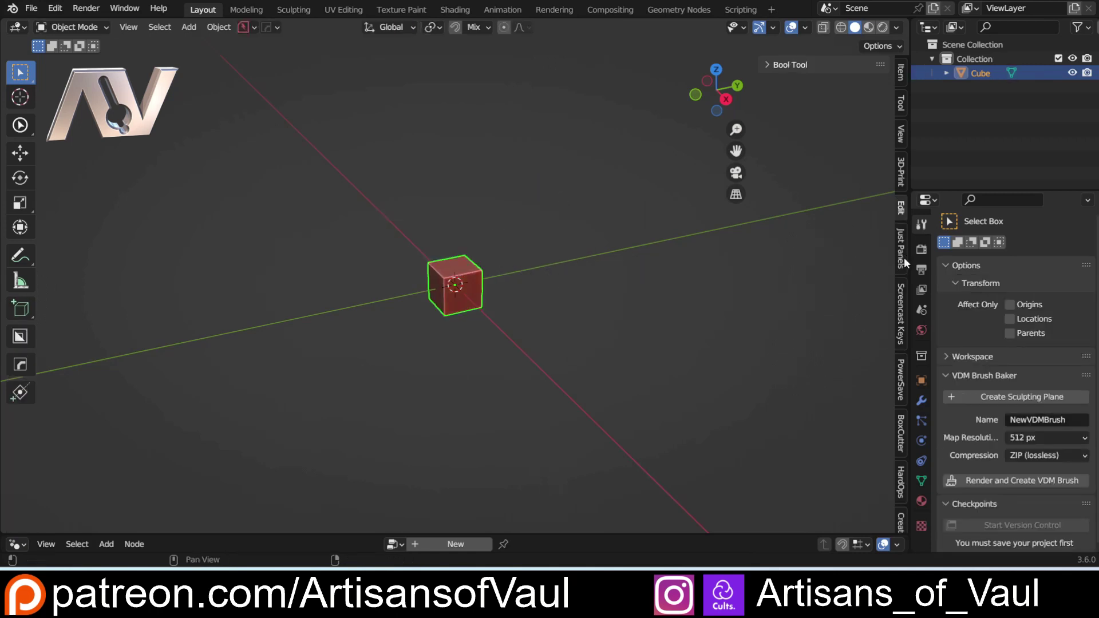
{"action": "left_click", "coordinate": [901, 312]}
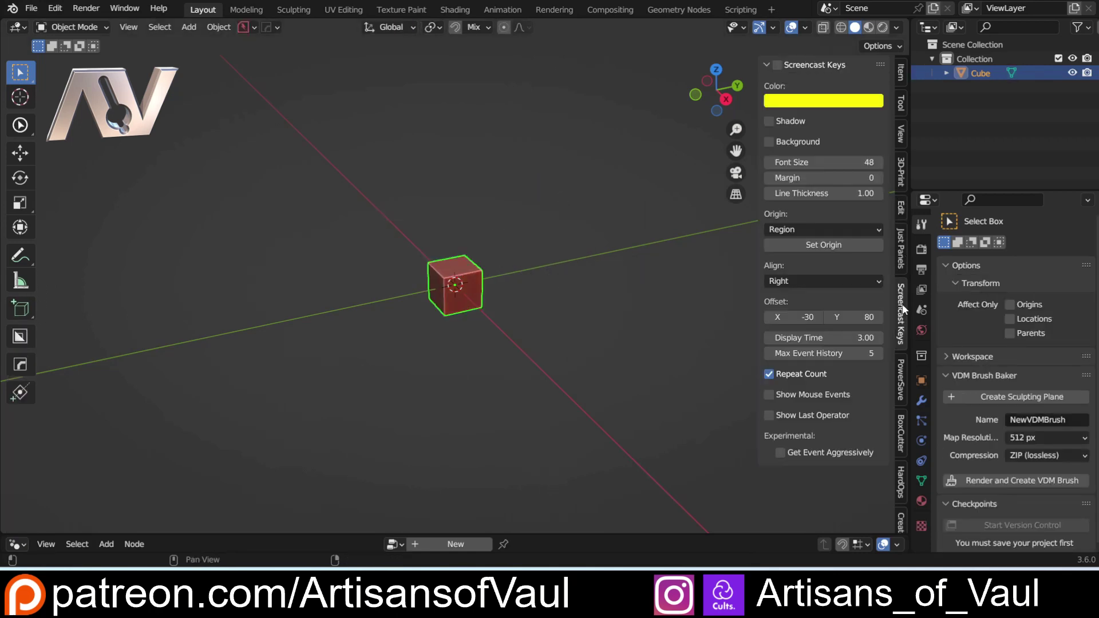
{"action": "left_click", "coordinate": [901, 84]}
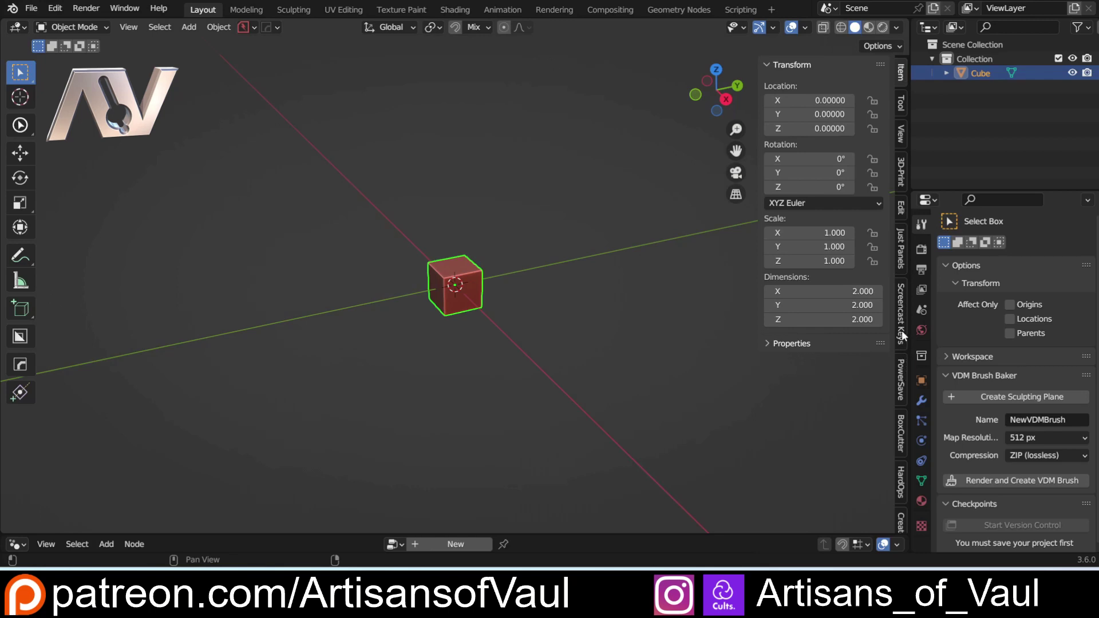
{"action": "scroll", "coordinate": [903, 369], "scroll_direction": "down", "scroll_amount": 3}
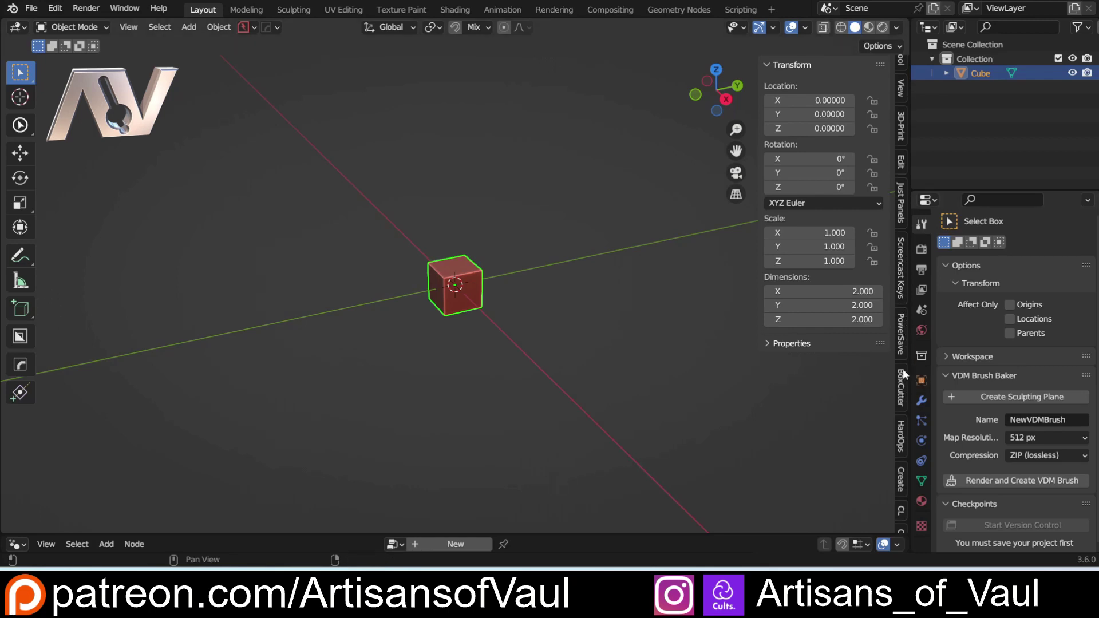
{"action": "scroll", "coordinate": [902, 431], "scroll_direction": "down", "scroll_amount": 6}
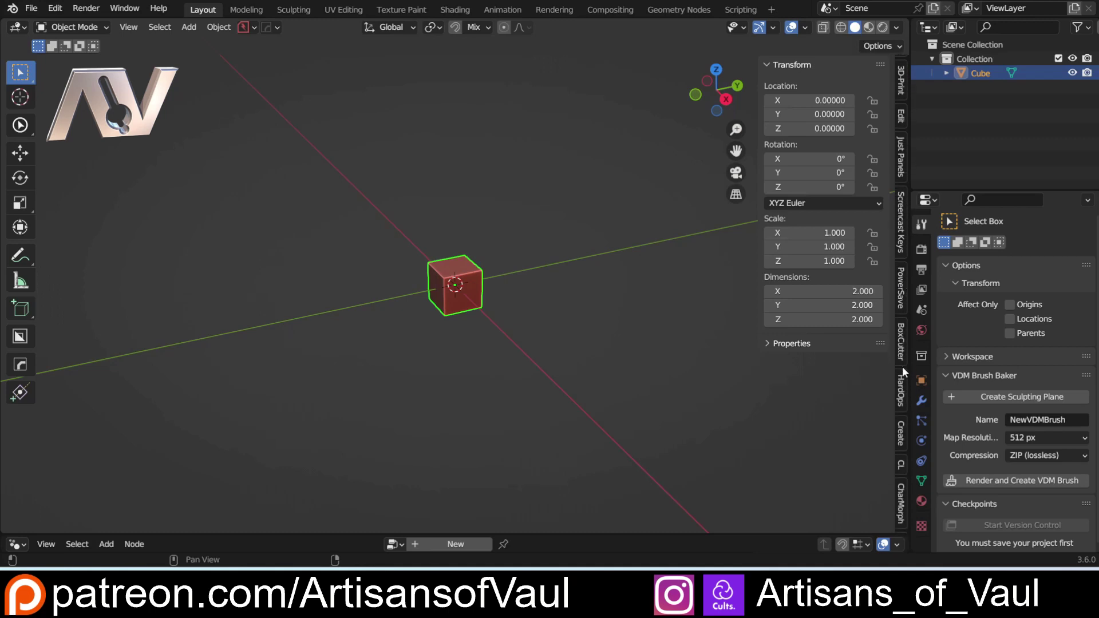
{"action": "scroll", "coordinate": [902, 367], "scroll_direction": "up", "scroll_amount": 9}
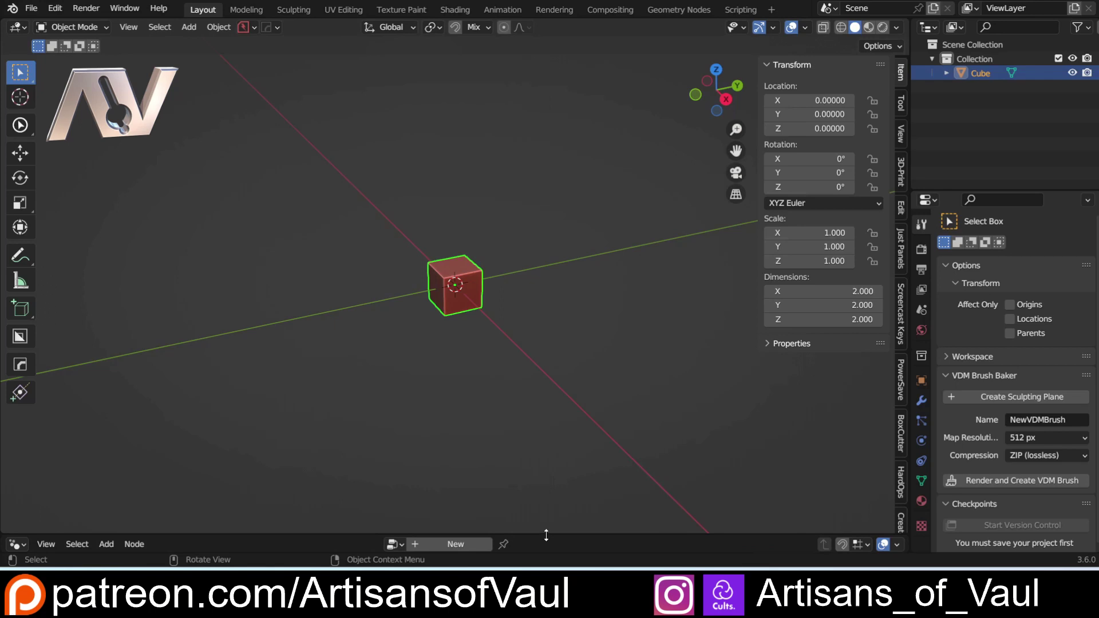
{"action": "left_click_drag", "start_coordinate": [547, 535], "coordinate": [580, 296]}
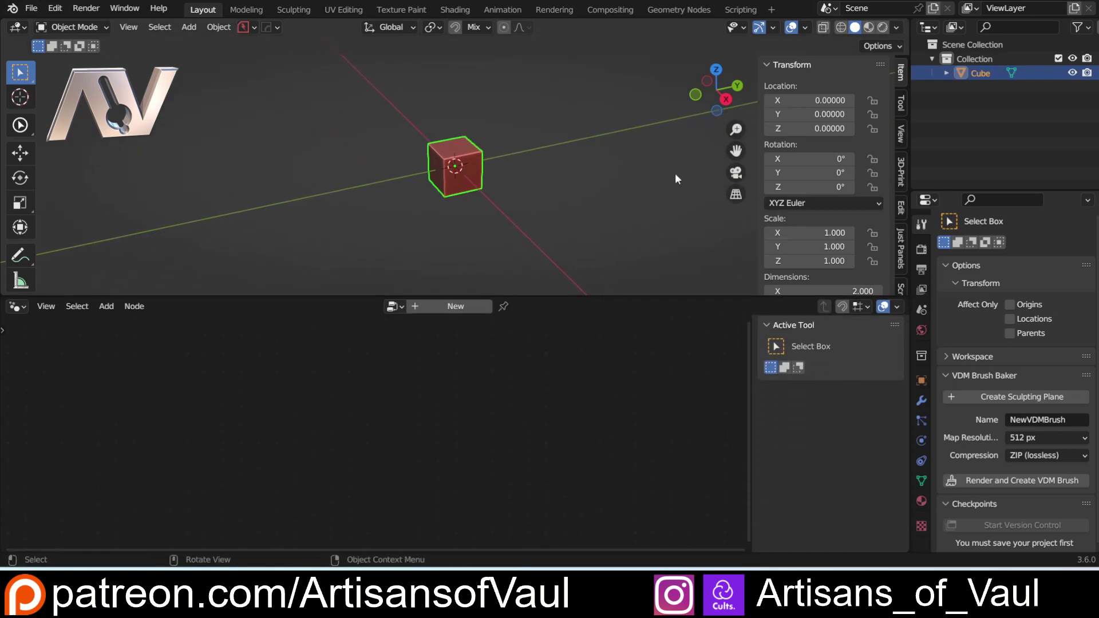
{"action": "scroll", "coordinate": [900, 172], "scroll_direction": "down", "scroll_amount": 3}
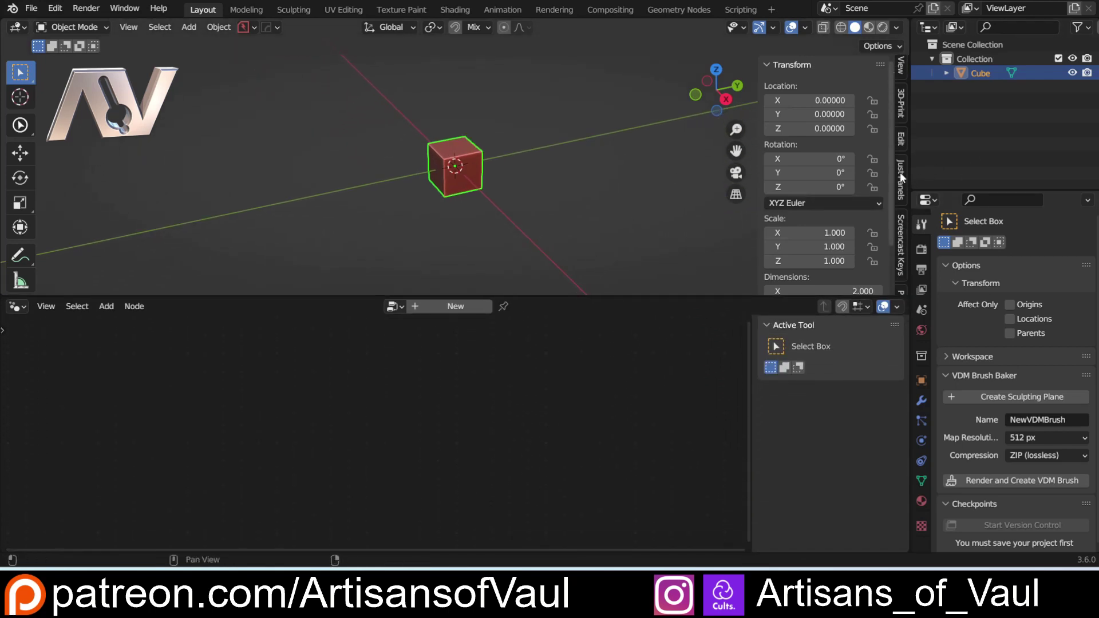
{"action": "scroll", "coordinate": [900, 172], "scroll_direction": "down", "scroll_amount": 5}
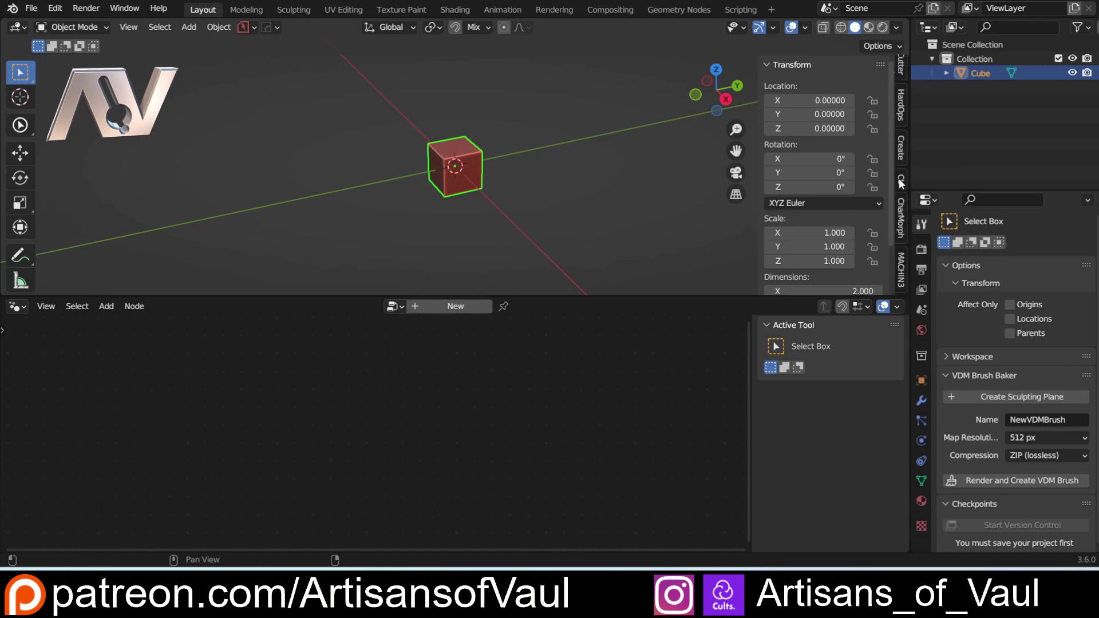
{"action": "scroll", "coordinate": [899, 178], "scroll_direction": "up", "scroll_amount": 8}
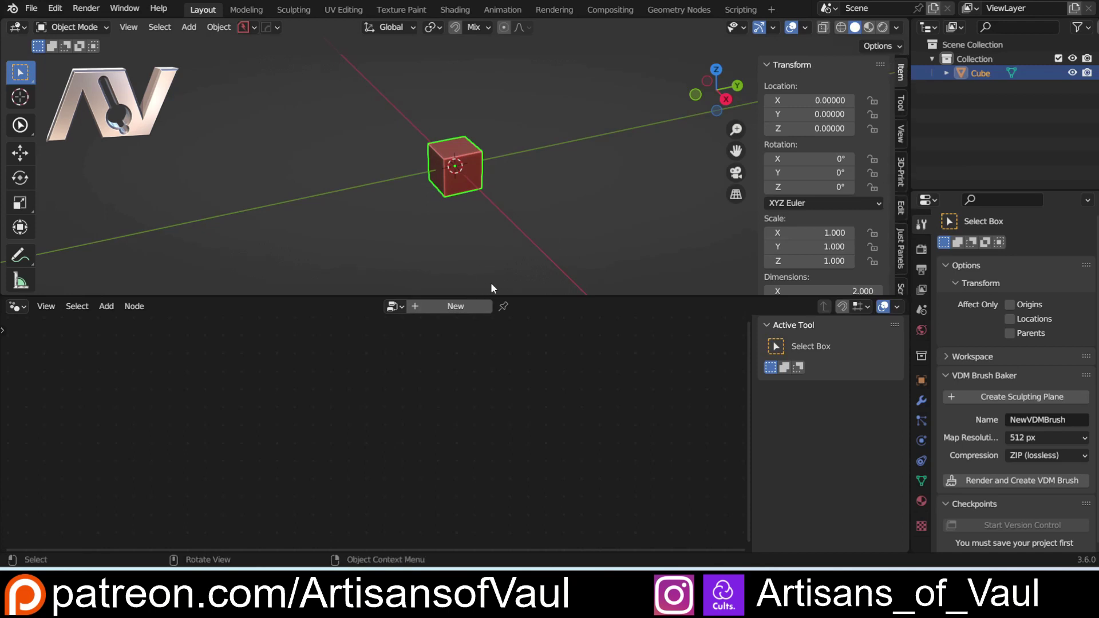
{"action": "left_click_drag", "start_coordinate": [525, 295], "coordinate": [515, 535]}
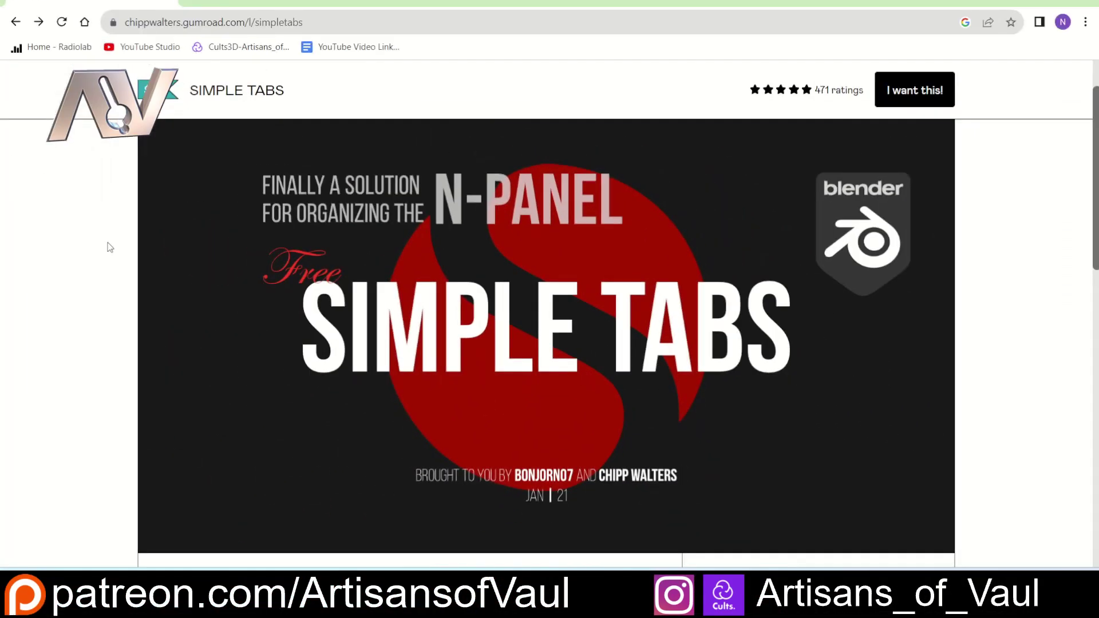
Enter 0 as the fair price for Simple Tabs on Gumroad, then return to Blender.
{"action": "scroll", "coordinate": [435, 379], "scroll_direction": "down", "scroll_amount": 1}
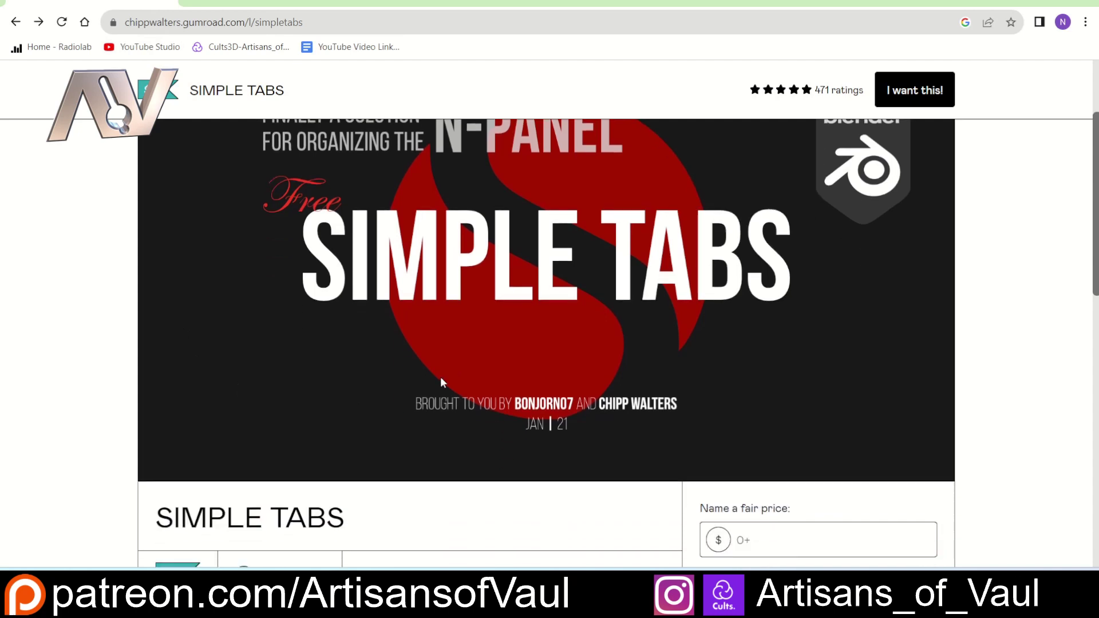
{"action": "scroll", "coordinate": [434, 366], "scroll_direction": "down", "scroll_amount": 1}
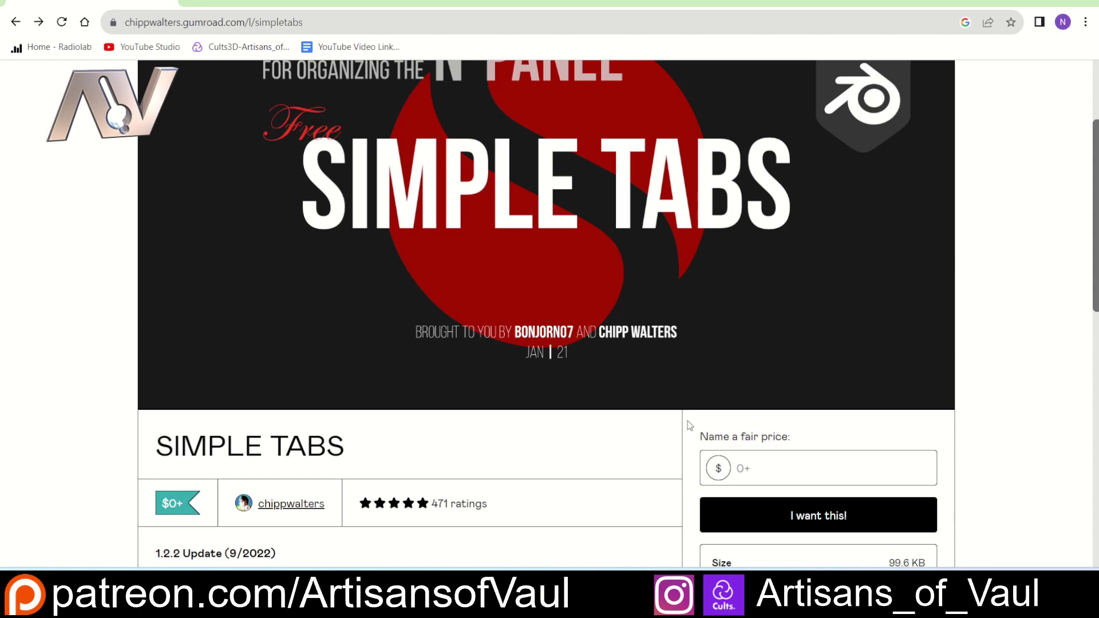
{"action": "scroll", "coordinate": [688, 421], "scroll_direction": "down", "scroll_amount": 3}
{"action": "left_click", "coordinate": [760, 250]}
{"action": "type", "text": "0"}
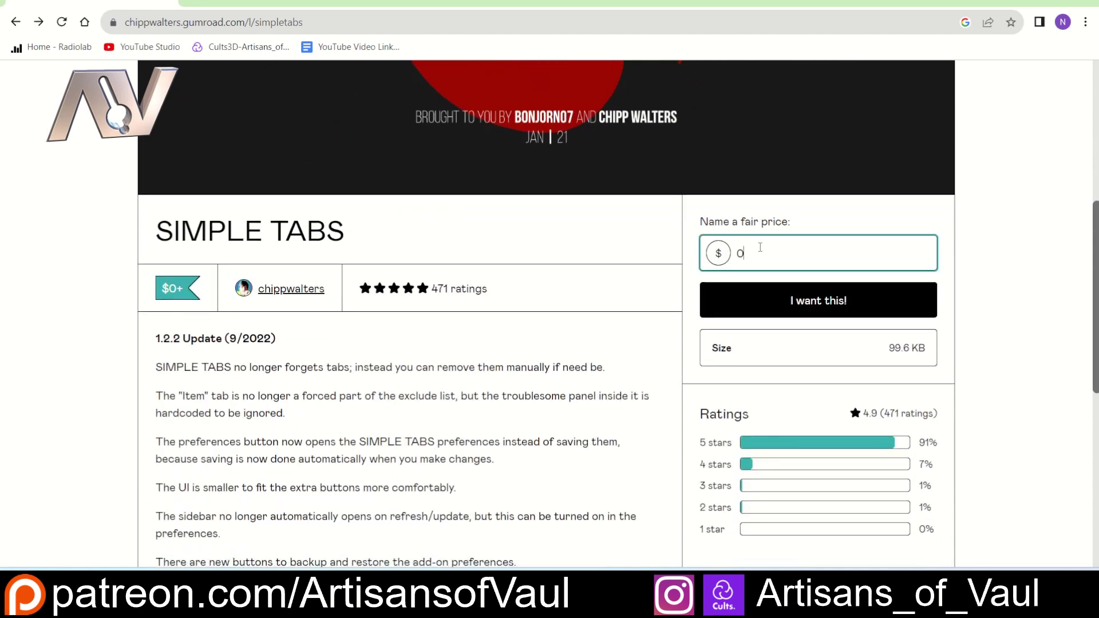
{"action": "left_click", "coordinate": [651, 233]}
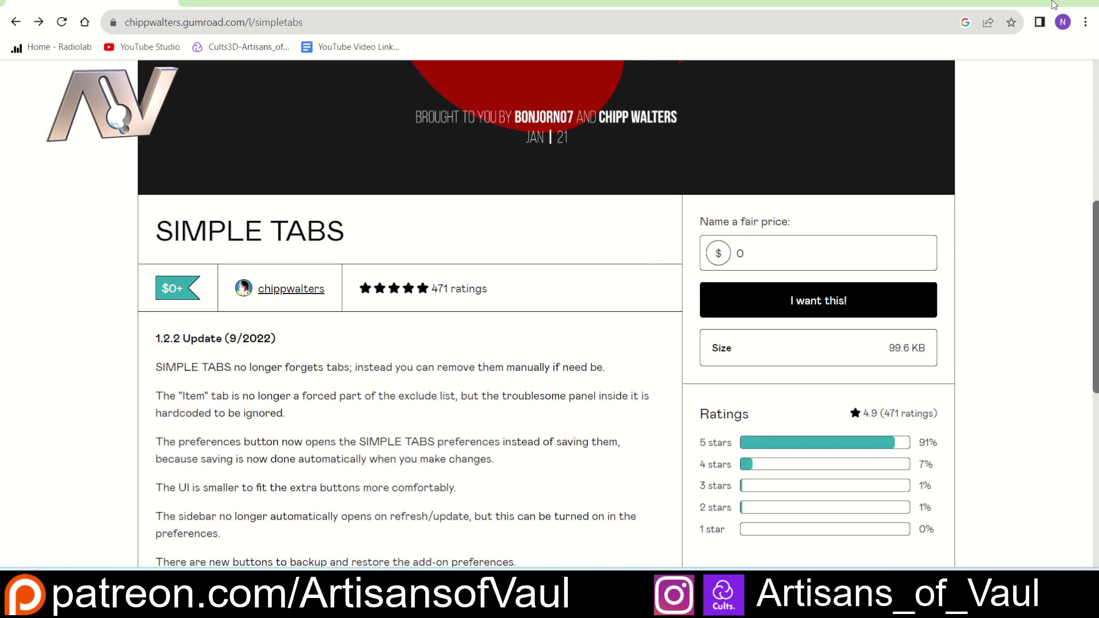
{"action": "scroll", "coordinate": [1009, 238], "scroll_direction": "up", "scroll_amount": 8}
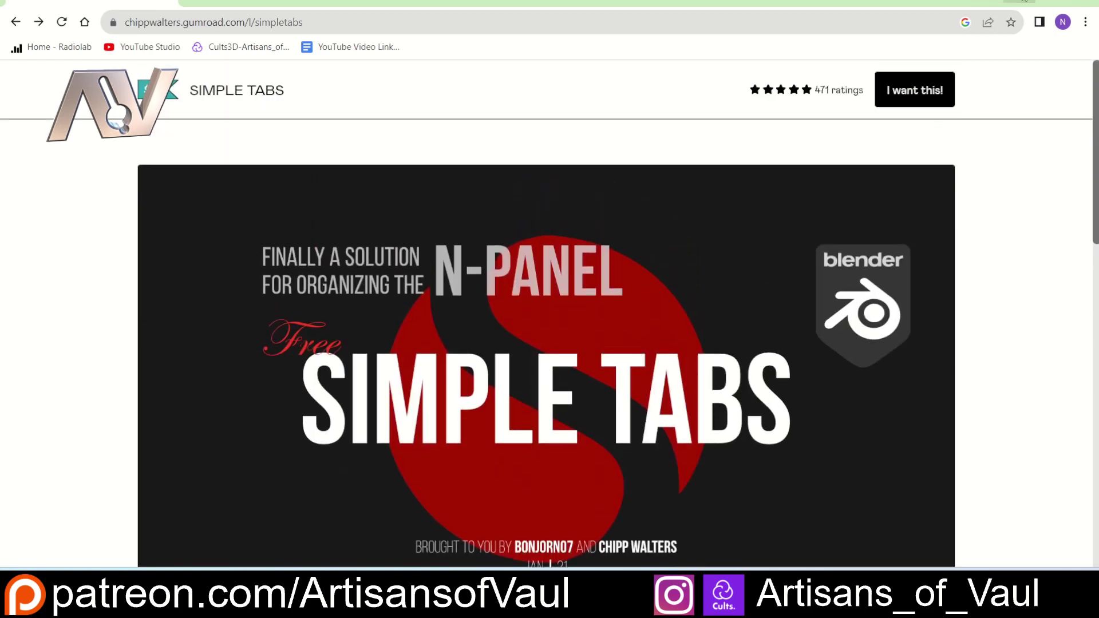
{"action": "left_click", "coordinate": [1021, 1]}
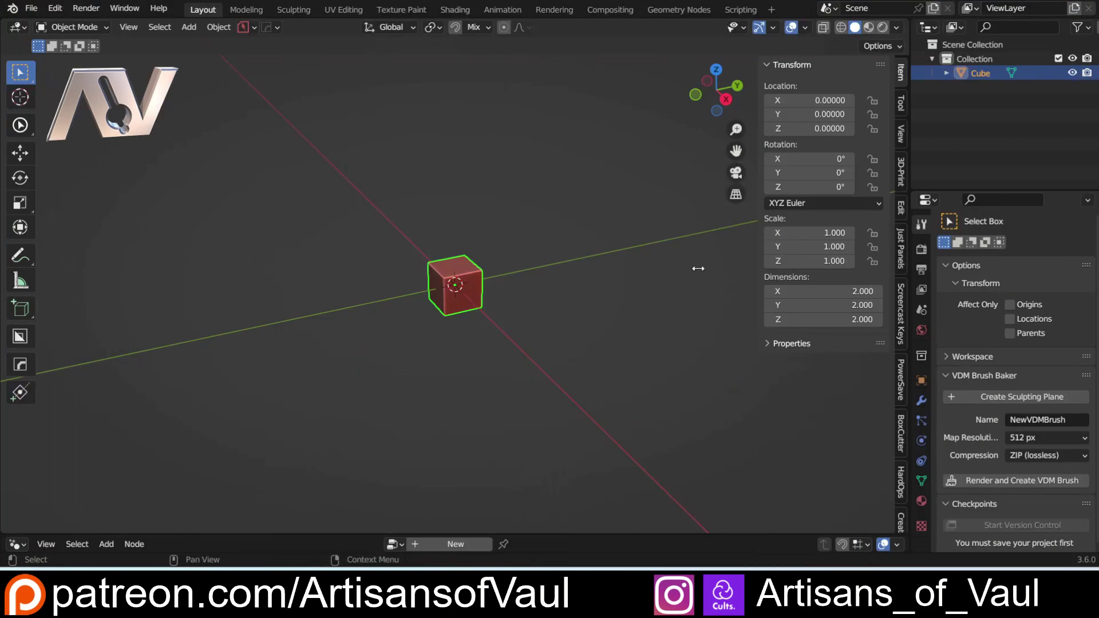
Install simple-tabs-1.2.4.zip from the Add-ons preferences and enable 3D View: SIMPLE TABS.
{"action": "left_click", "coordinate": [54, 8]}
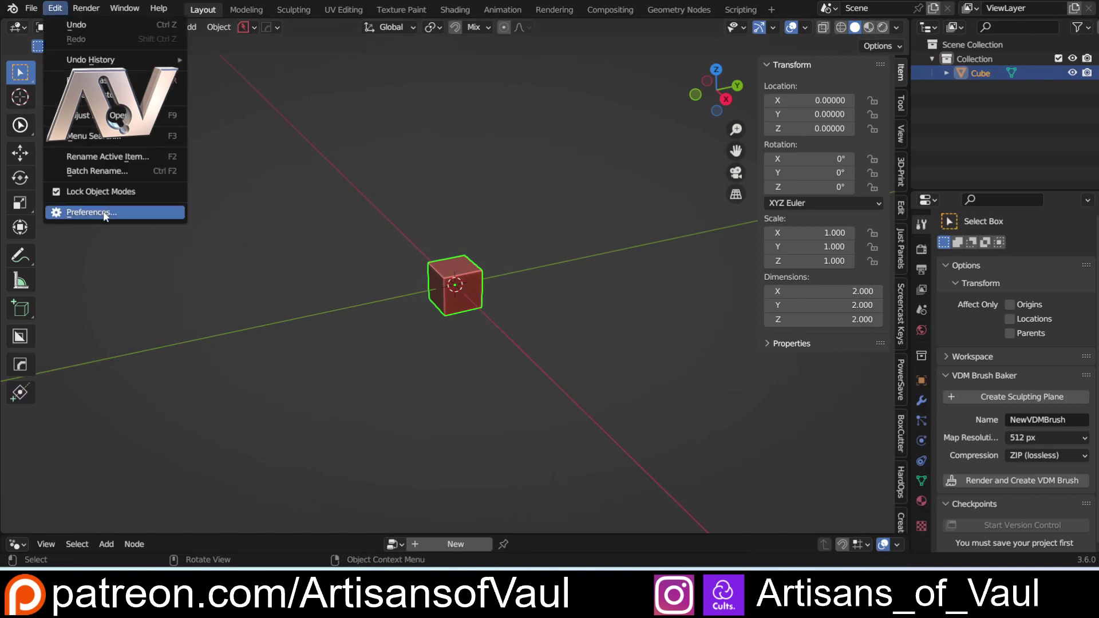
{"action": "left_click", "coordinate": [107, 211]}
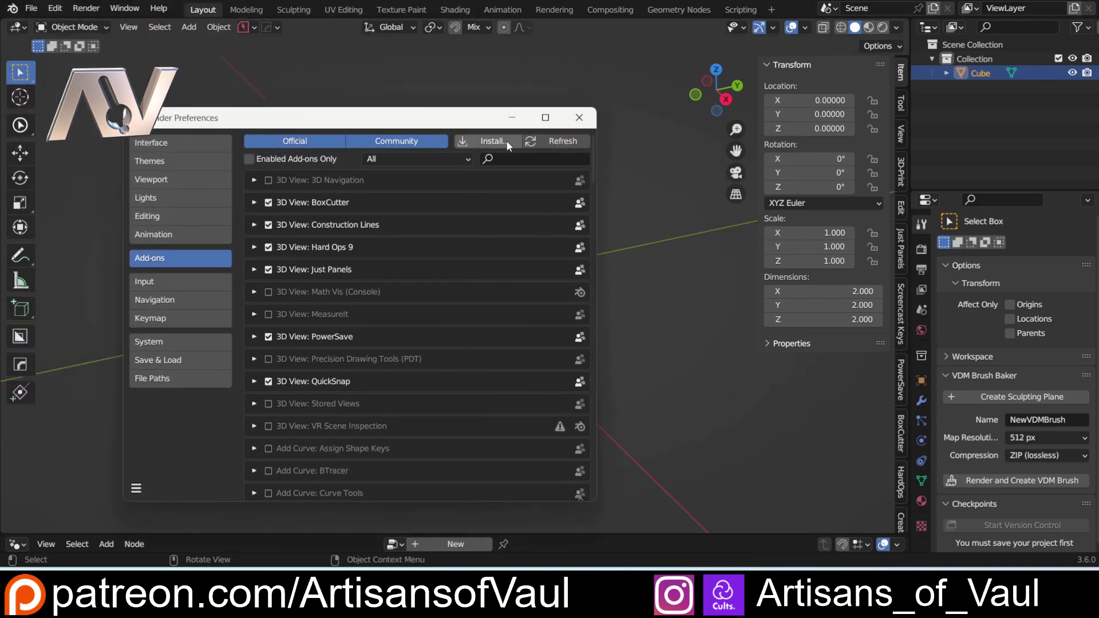
{"action": "left_click", "coordinate": [496, 142]}
{"action": "scroll", "coordinate": [271, 280], "scroll_direction": "down", "scroll_amount": 15}
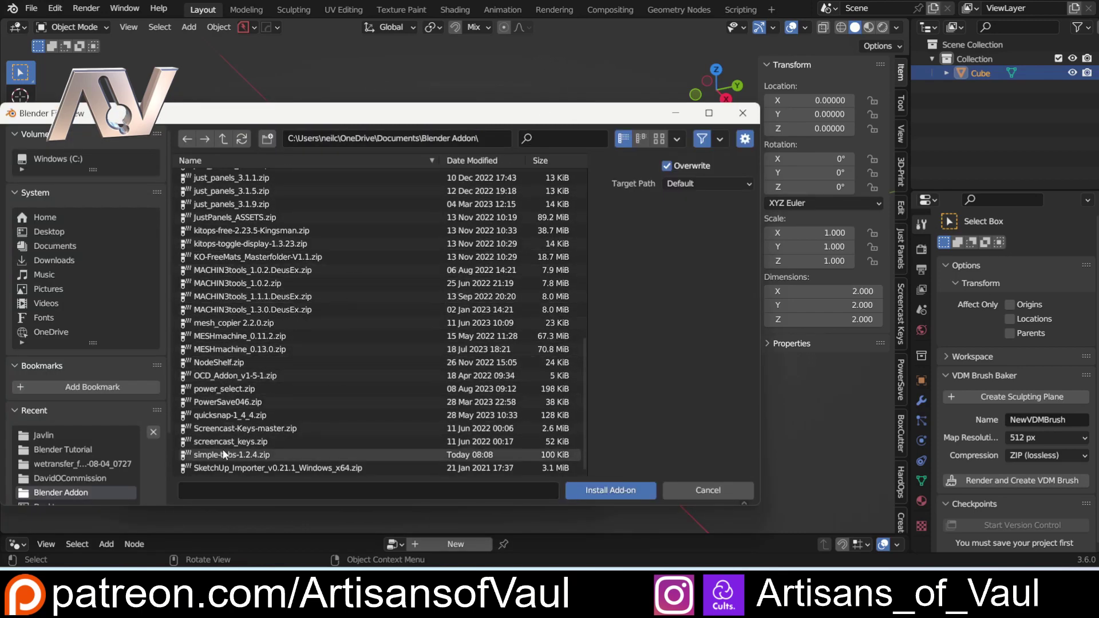
{"action": "left_click", "coordinate": [232, 455]}
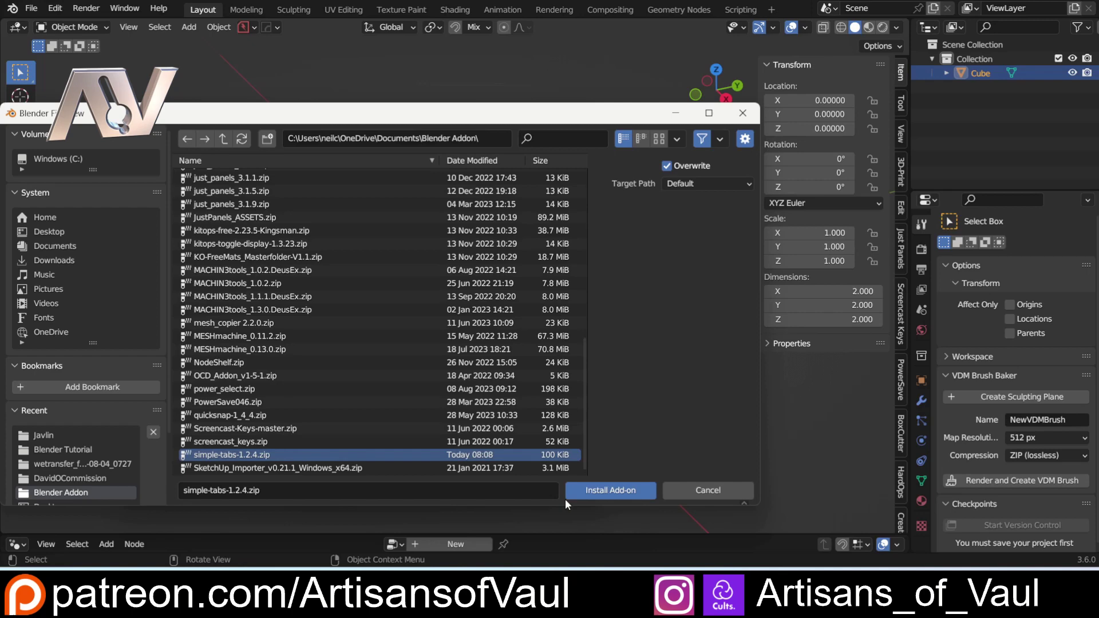
{"action": "left_click", "coordinate": [603, 490]}
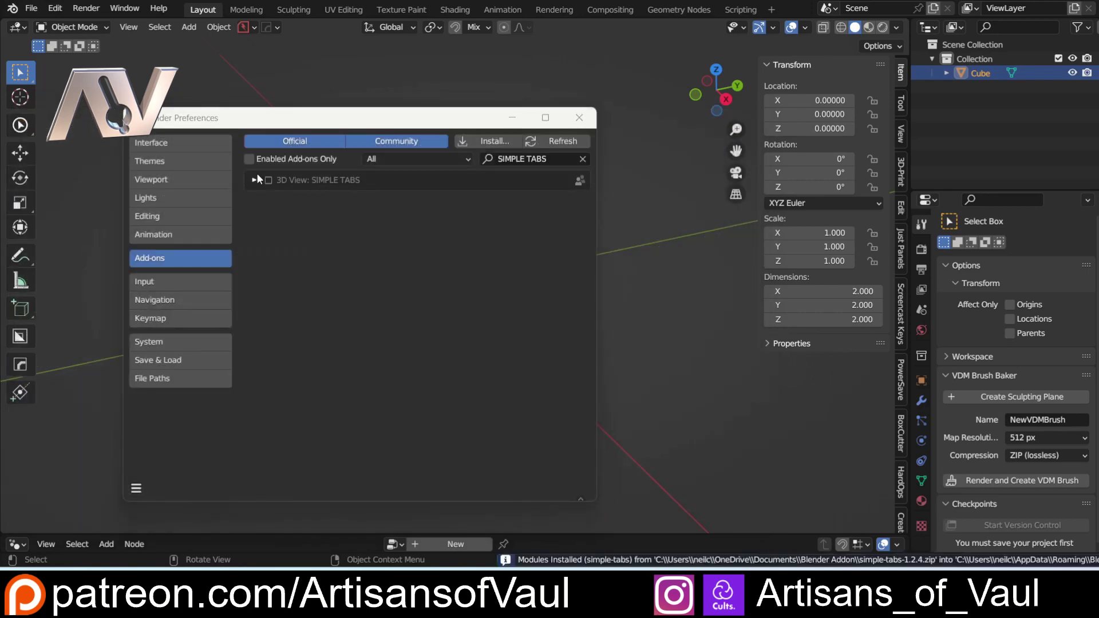
{"action": "left_click", "coordinate": [268, 180]}
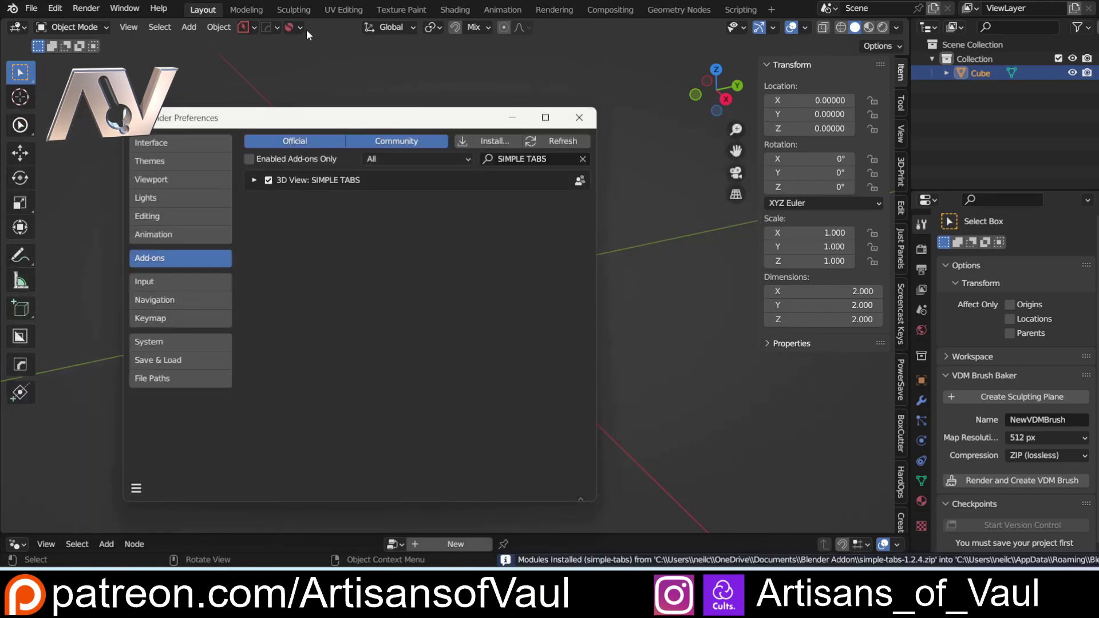
Close Preferences and refresh the Simple Tabs list of sidebar tabs.
{"action": "left_click", "coordinate": [579, 118]}
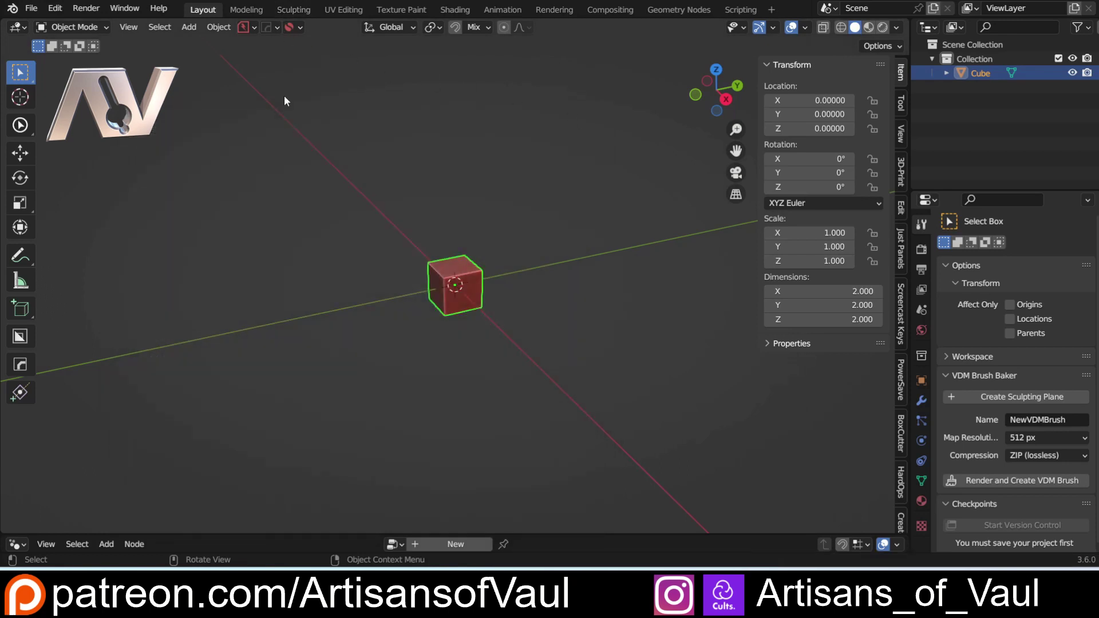
{"action": "left_click", "coordinate": [301, 29]}
{"action": "left_click", "coordinate": [400, 73]}
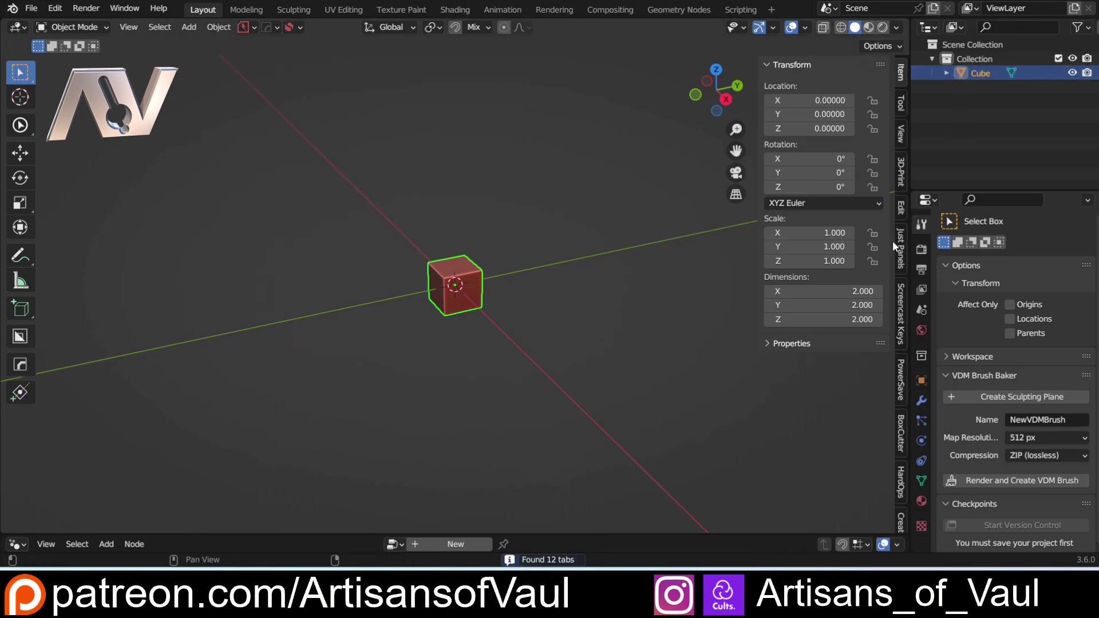
Move the Edit tab up two places, right after Item and Tool, and apply the order.
{"action": "left_click", "coordinate": [292, 27]}
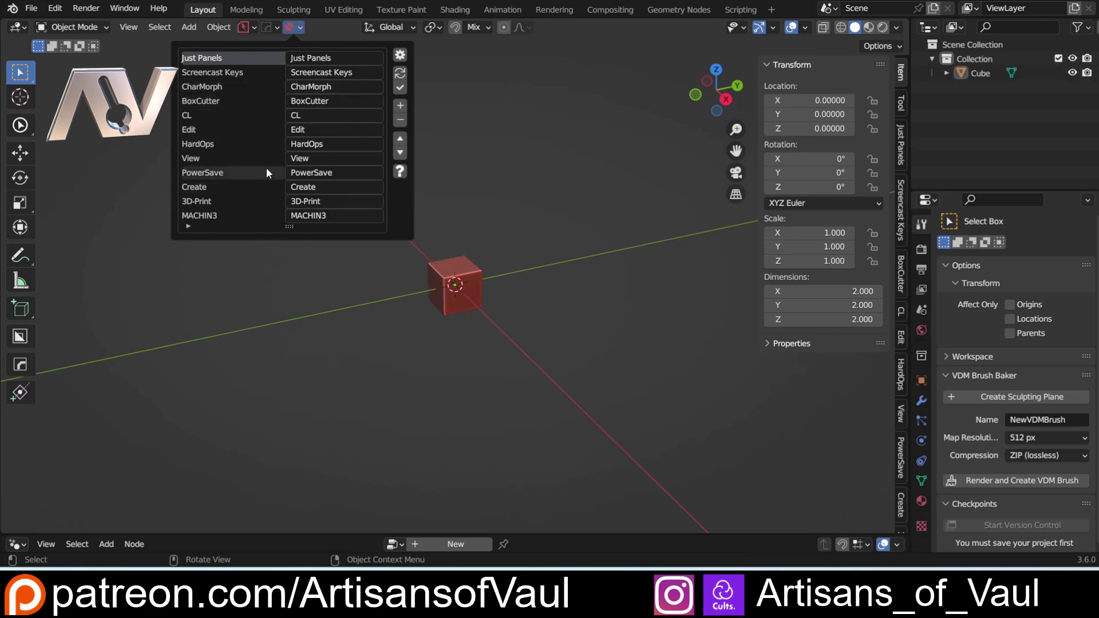
{"action": "left_click", "coordinate": [224, 129]}
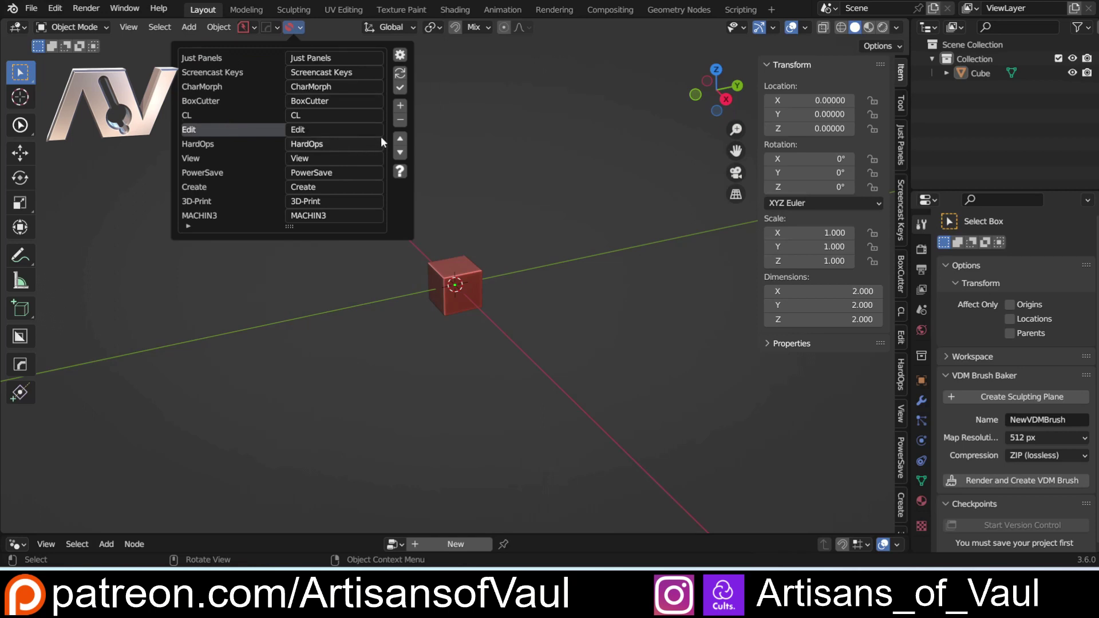
{"action": "left_click", "coordinate": [400, 139]}
{"action": "left_click", "coordinate": [400, 139]}
{"action": "left_click", "coordinate": [400, 139]}
{"action": "left_click", "coordinate": [400, 139]}
{"action": "left_click", "coordinate": [400, 139]}
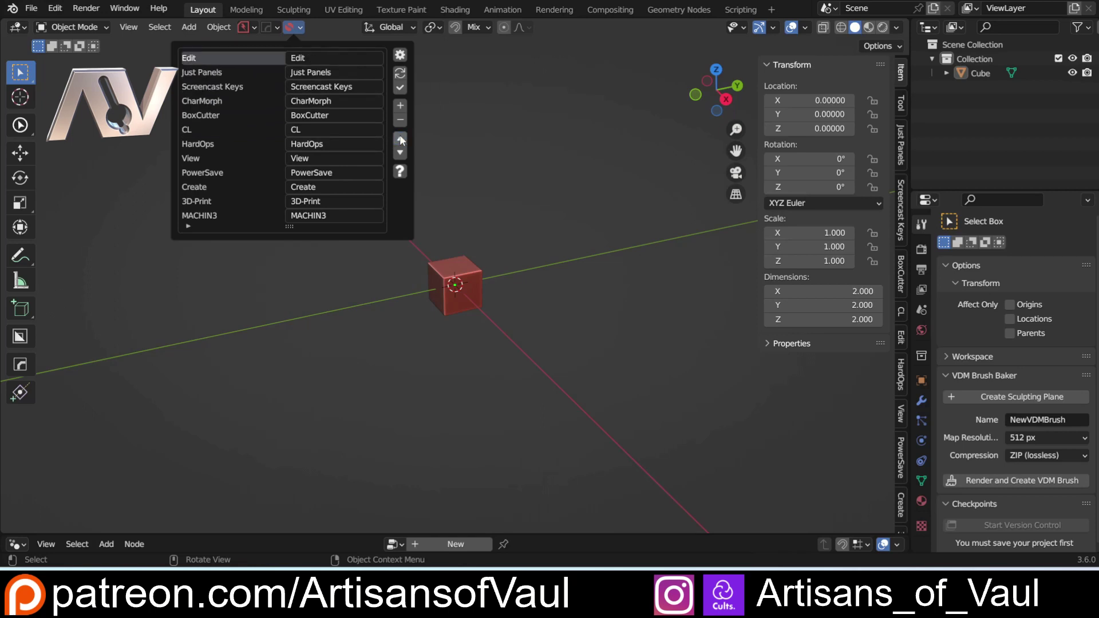
{"action": "left_click", "coordinate": [400, 88]}
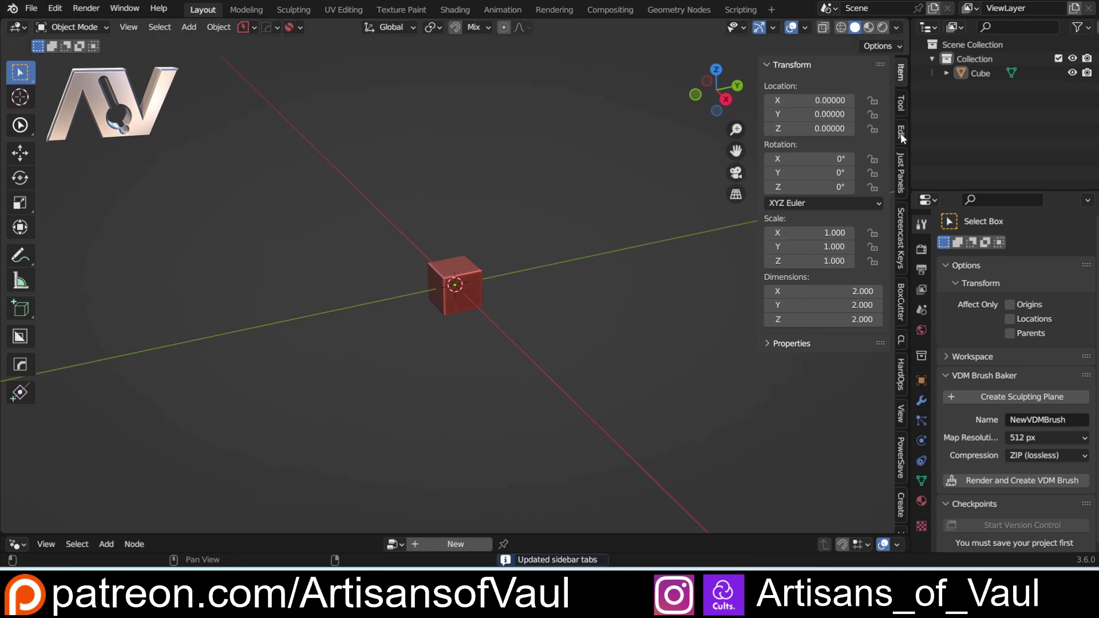
Move the PowerSave tab to the bottom of the sidebar order and apply it.
{"action": "left_click", "coordinate": [901, 132]}
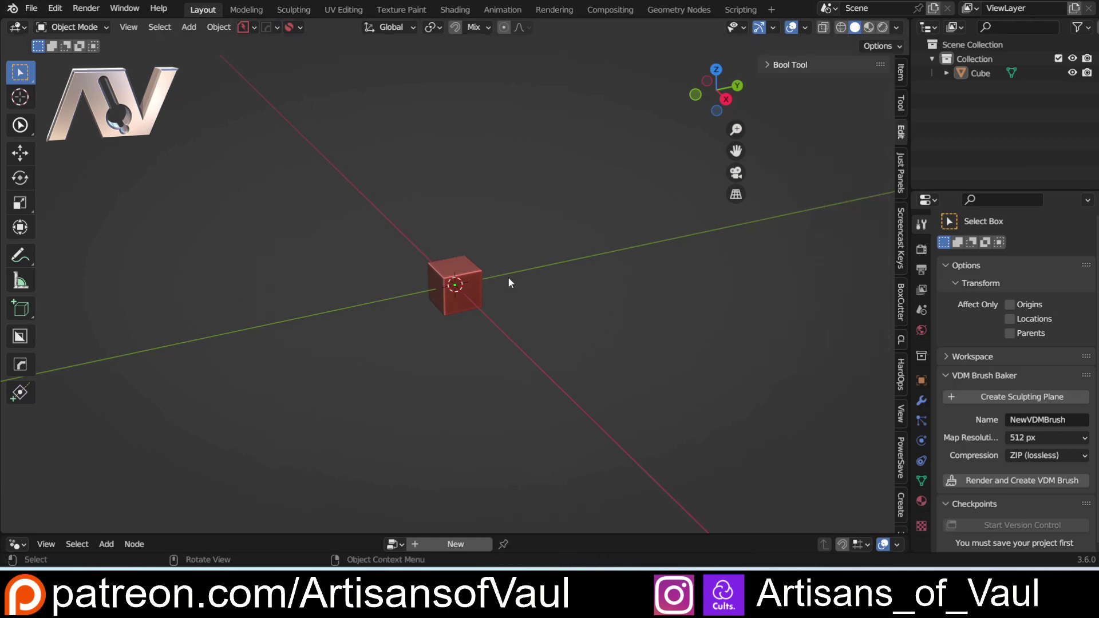
{"action": "left_click", "coordinate": [444, 286]}
{"action": "left_click", "coordinate": [299, 27]}
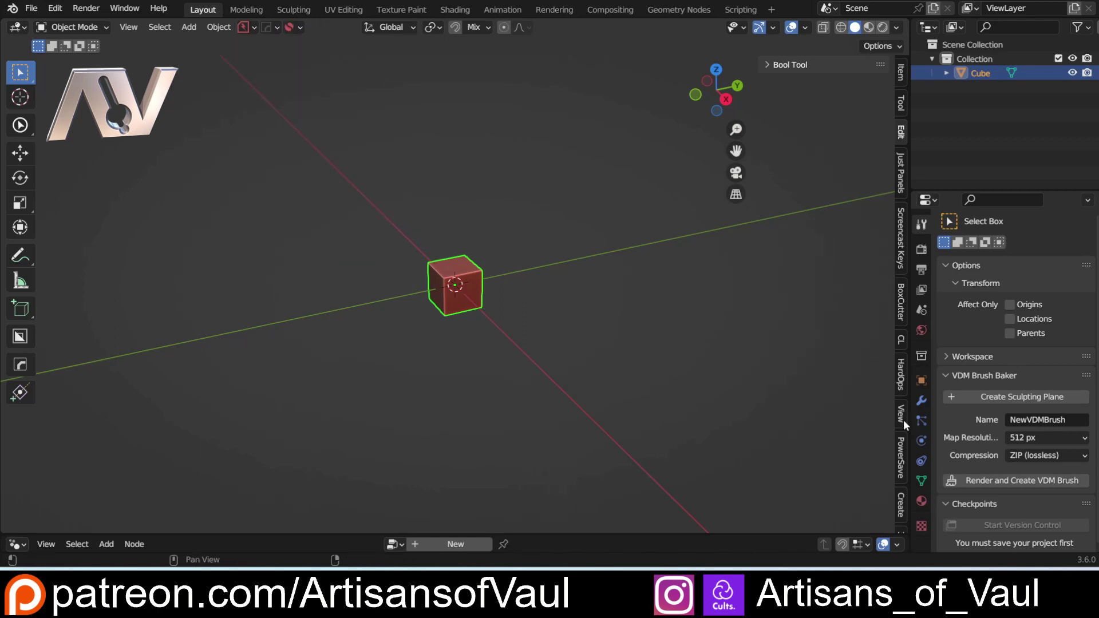
{"action": "left_click", "coordinate": [902, 447]}
{"action": "left_click", "coordinate": [255, 30]}
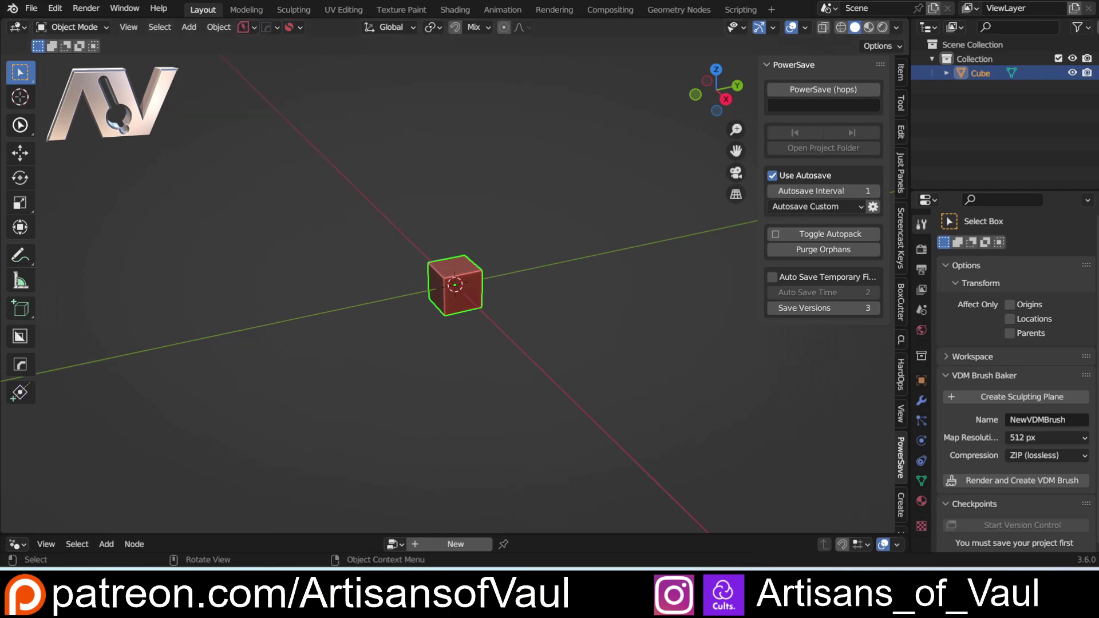
{"action": "left_click", "coordinate": [300, 27]}
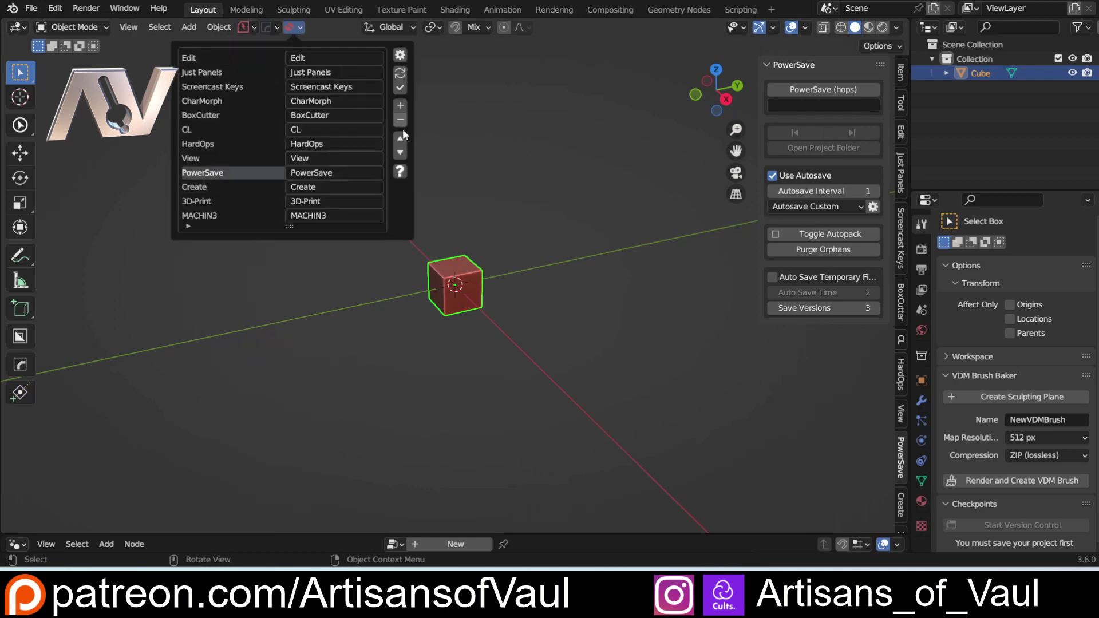
{"action": "left_click", "coordinate": [400, 152]}
{"action": "left_click", "coordinate": [400, 153]}
{"action": "left_click", "coordinate": [400, 152]}
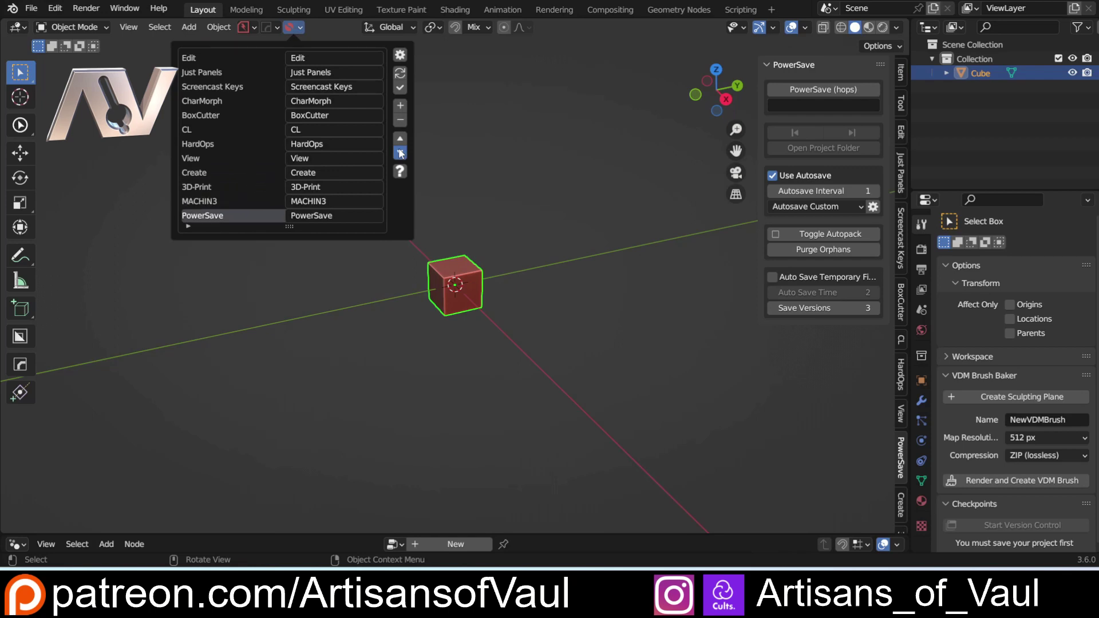
{"action": "left_click", "coordinate": [401, 89]}
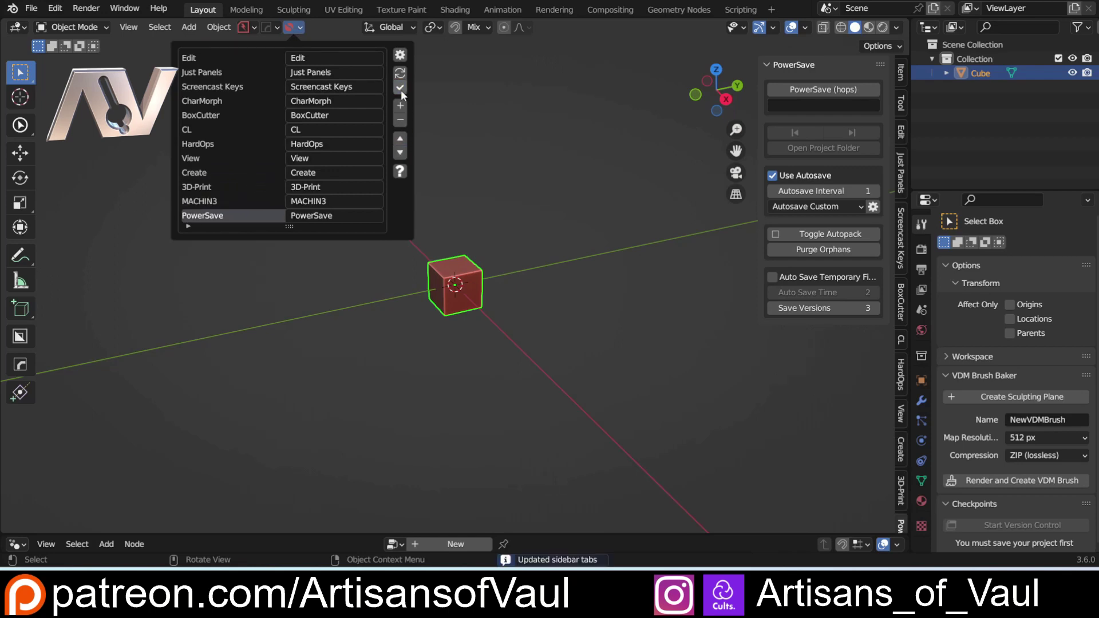
Move the 3D-Print tab up four rows to sit directly under Edit, and apply.
{"action": "left_click", "coordinate": [296, 27]}
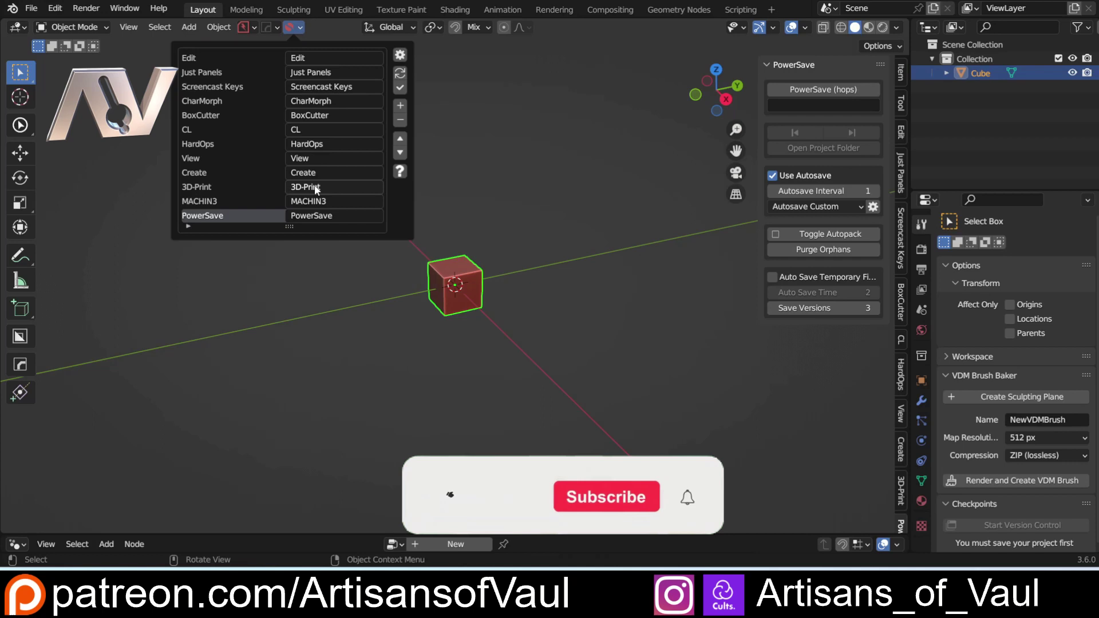
{"action": "left_click", "coordinate": [226, 187]}
{"action": "left_click", "coordinate": [400, 139]}
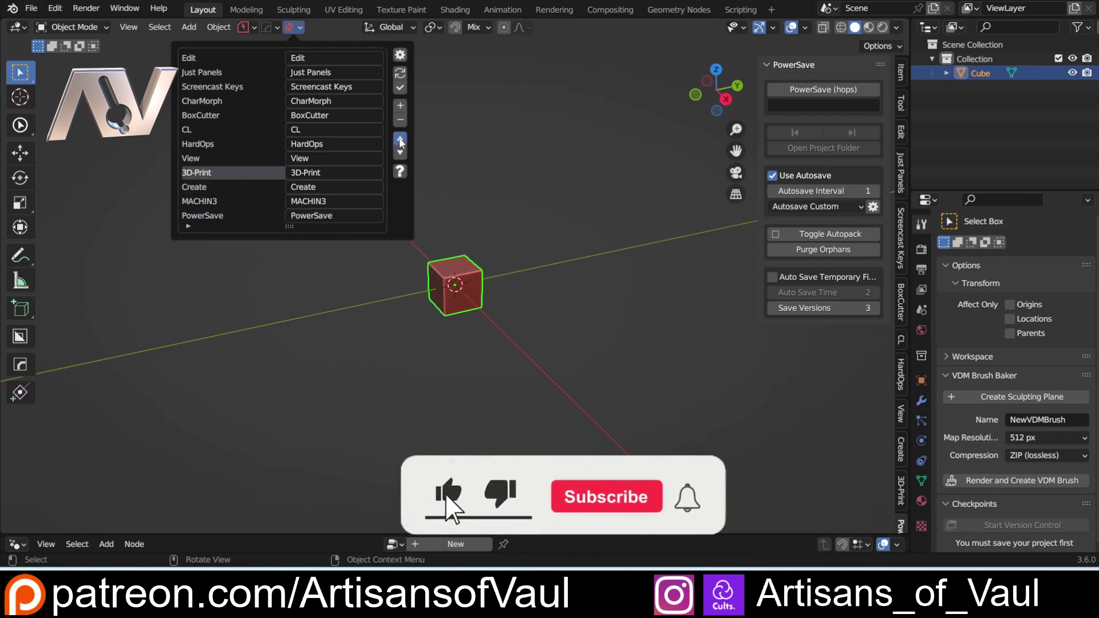
{"action": "left_click", "coordinate": [401, 139]}
{"action": "left_click", "coordinate": [401, 139]}
{"action": "left_click", "coordinate": [400, 139]}
{"action": "left_click", "coordinate": [400, 139]}
{"action": "left_click", "coordinate": [400, 139]}
{"action": "left_click", "coordinate": [400, 139]}
{"action": "left_click", "coordinate": [400, 139]}
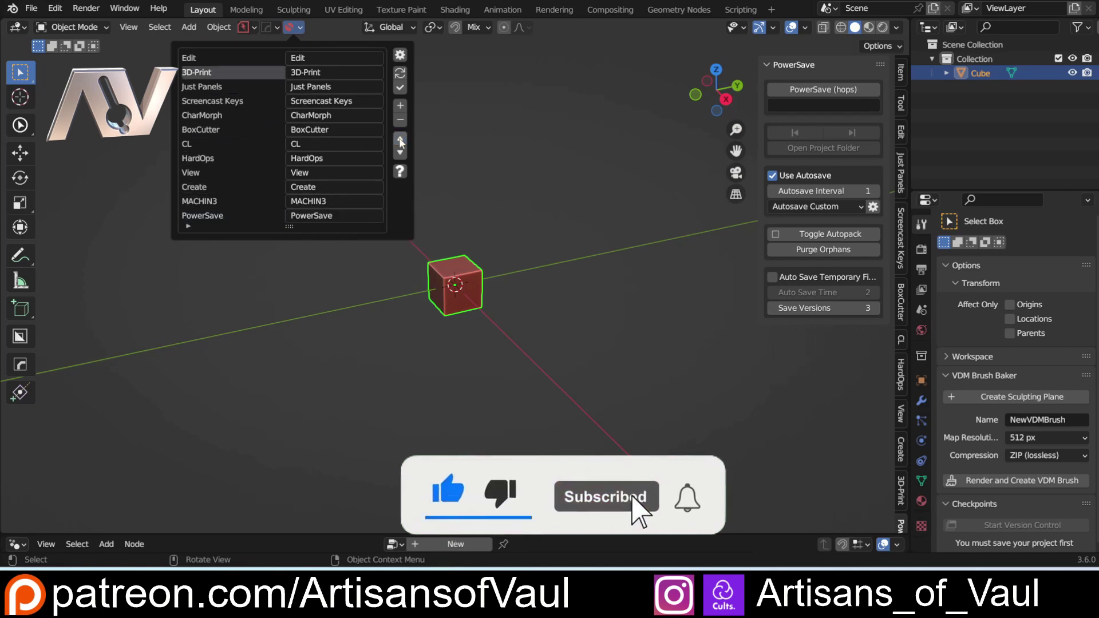
{"action": "left_click", "coordinate": [400, 85]}
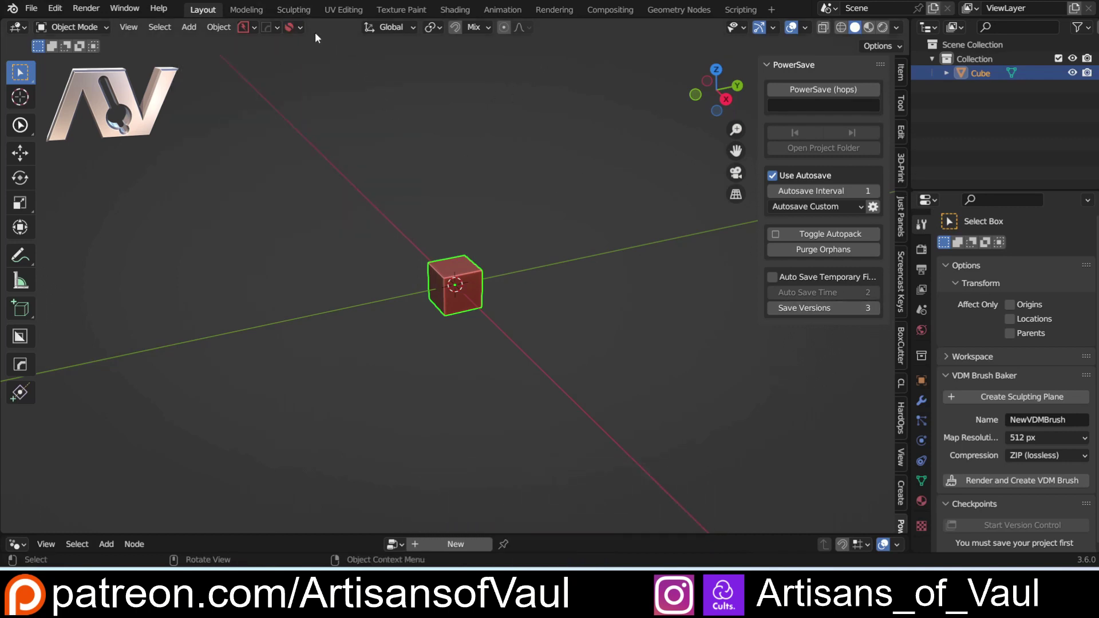
Rename the Screencast Keys sidebar tab to Cast.
{"action": "left_click", "coordinate": [299, 29]}
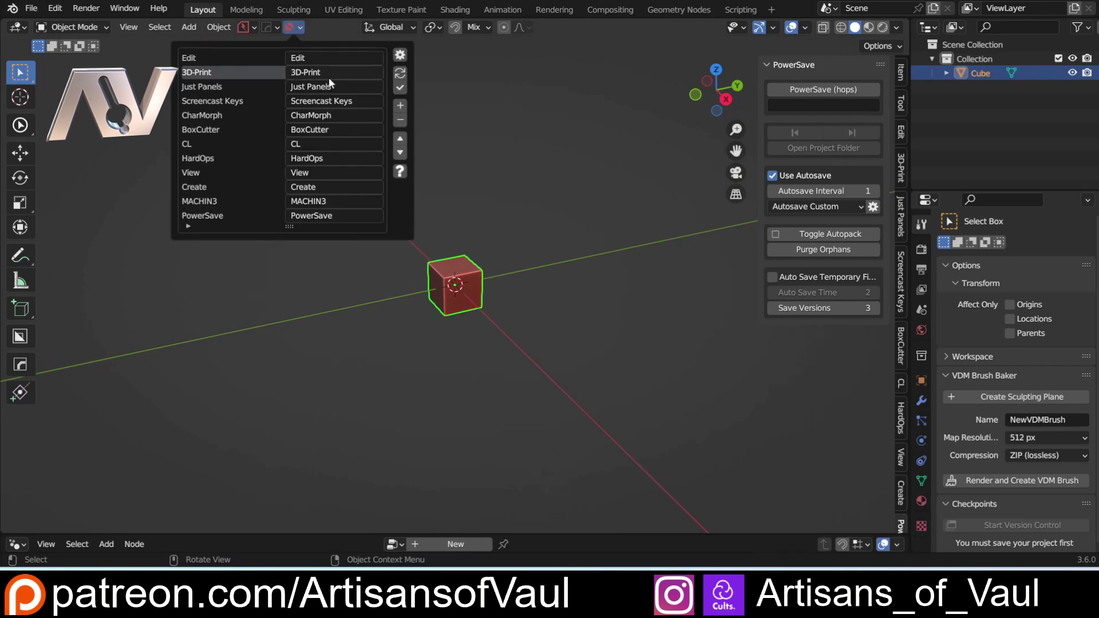
{"action": "double_click", "coordinate": [308, 102]}
{"action": "type", "text": "Cast"}
{"action": "left_click", "coordinate": [399, 88]}
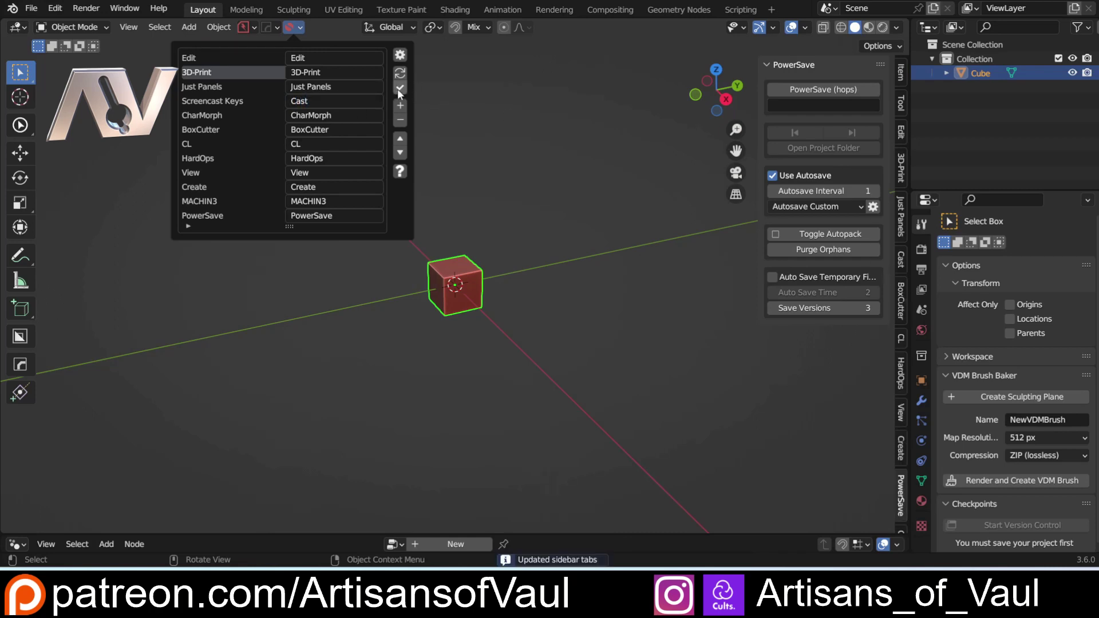
Move the Cast tab above Just Panels, right after 3D-Print, and apply.
{"action": "left_click", "coordinate": [901, 260]}
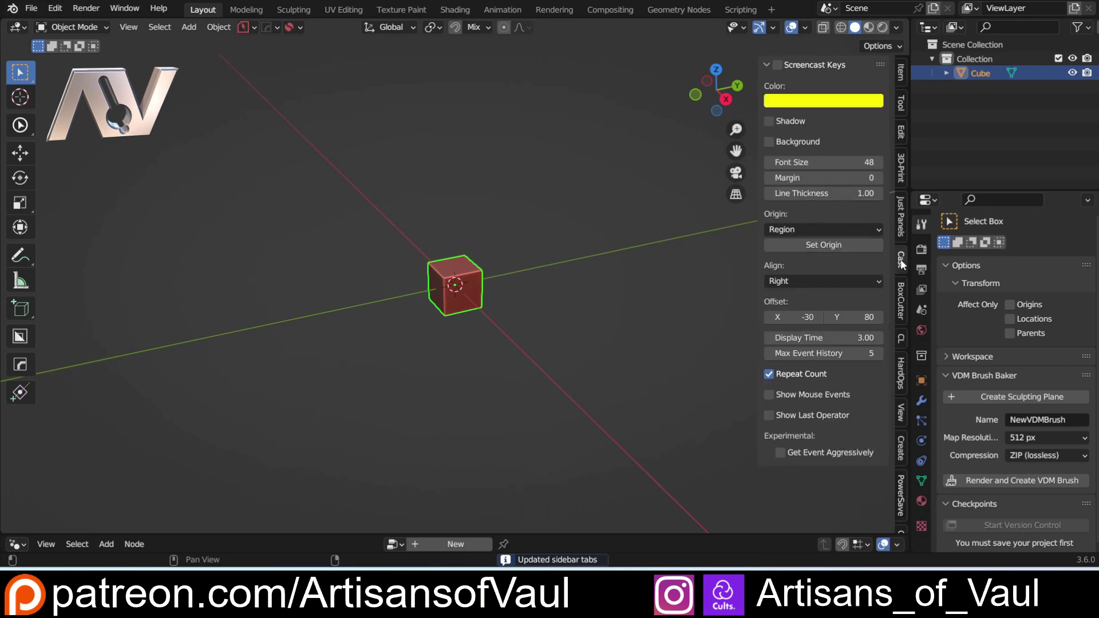
{"action": "left_click", "coordinate": [901, 75]}
{"action": "left_click", "coordinate": [296, 26]}
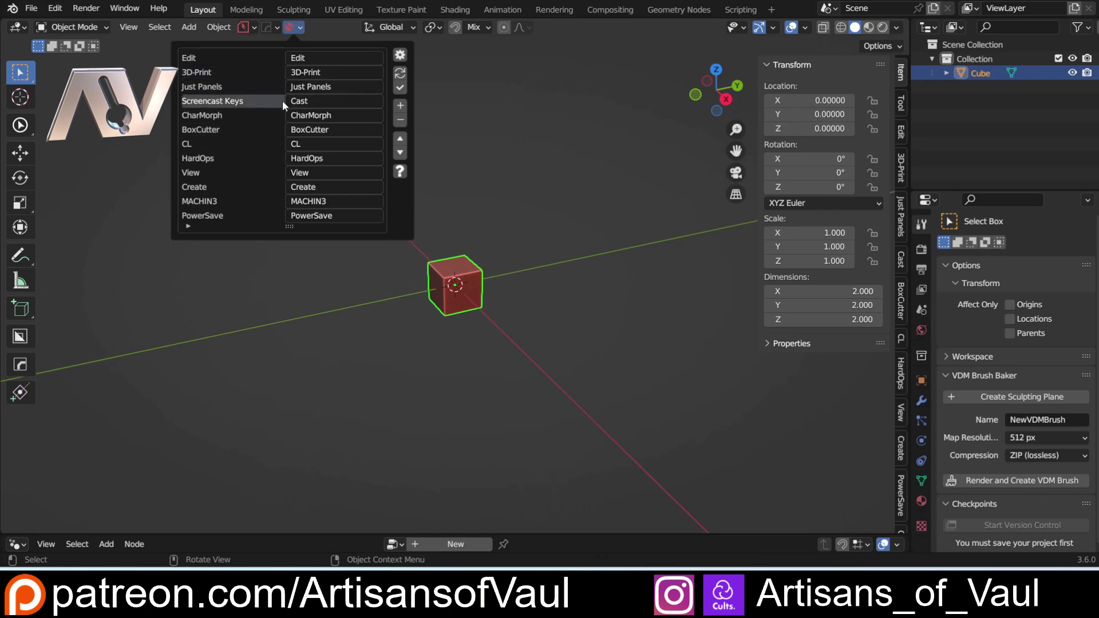
{"action": "left_click", "coordinate": [400, 139]}
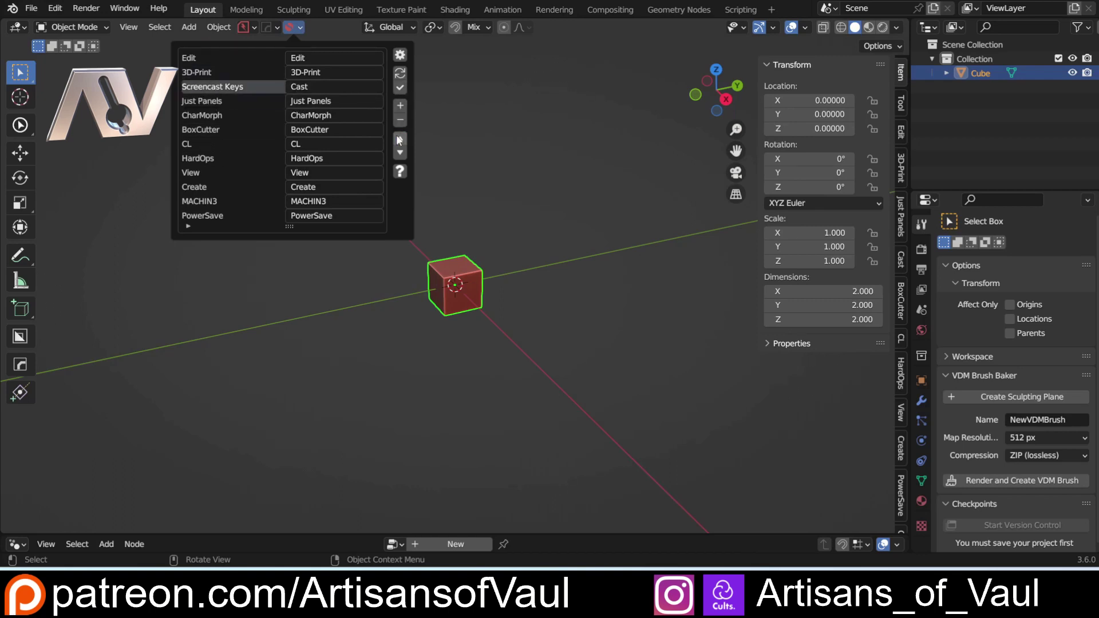
{"action": "left_click", "coordinate": [266, 286]}
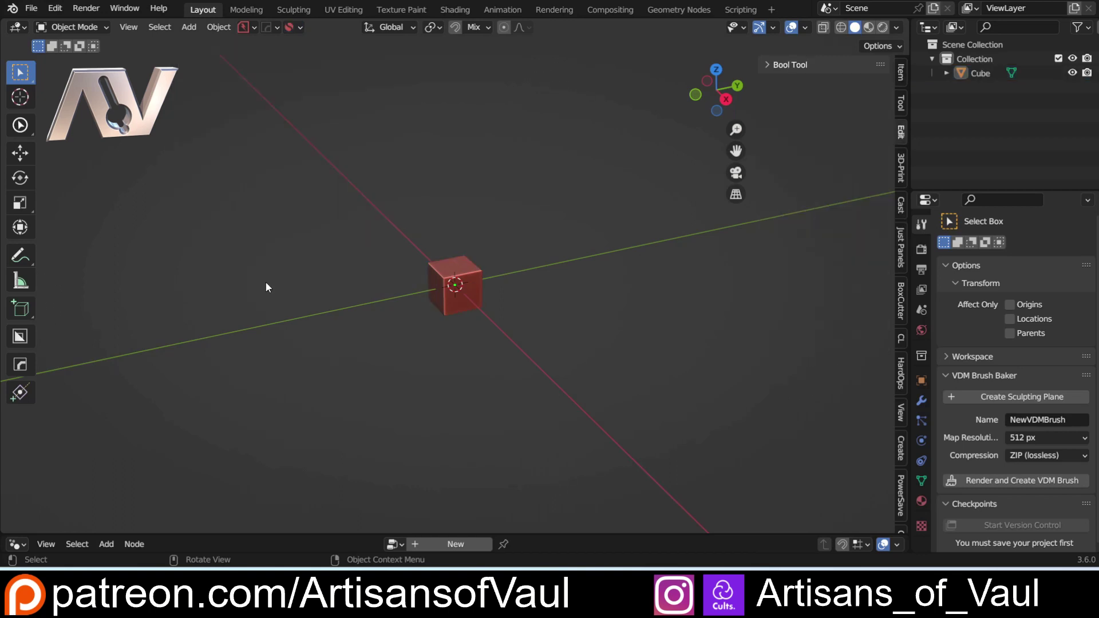
Collapse the Insert Controls (KITOPS) panel and view the Edit tab.
{"action": "left_click", "coordinate": [300, 28]}
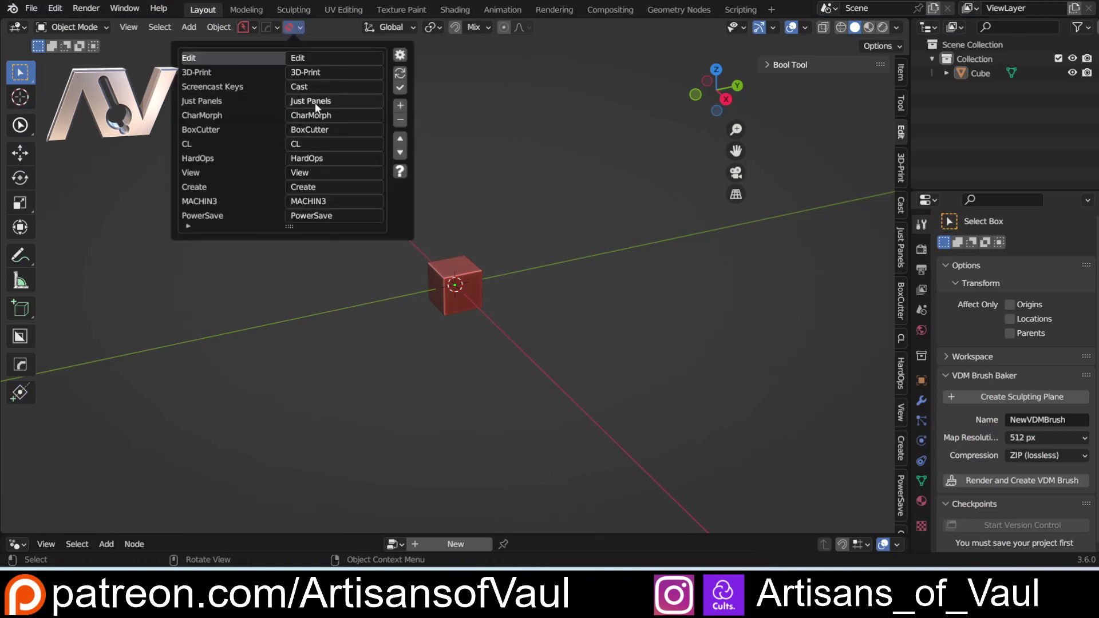
{"action": "scroll", "coordinate": [844, 240], "scroll_direction": "down", "scroll_amount": 3, "text": "ctrl"}
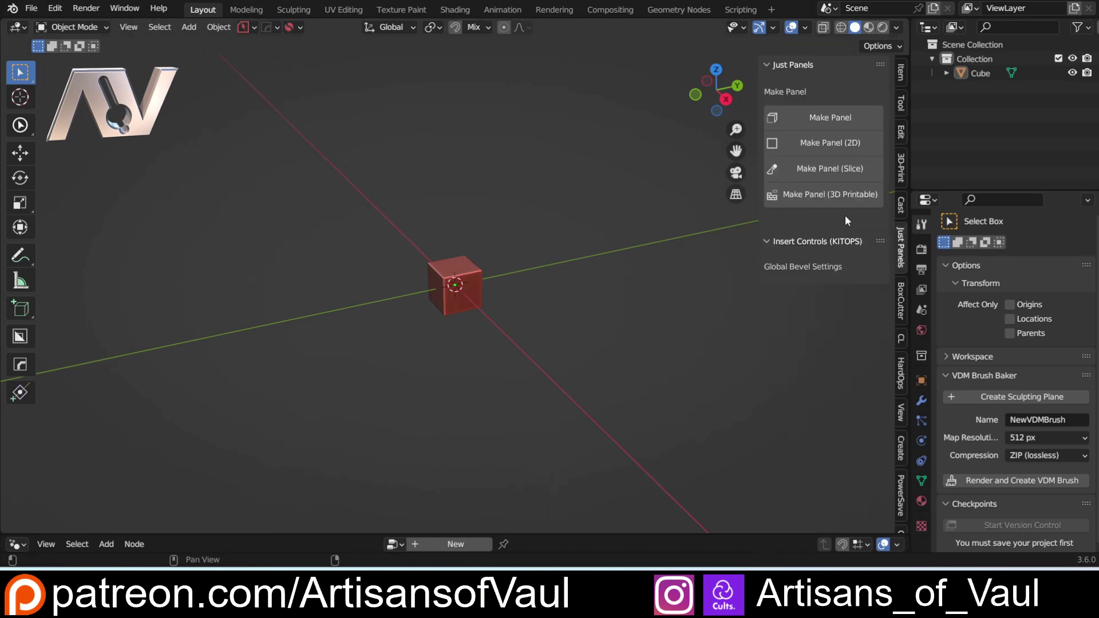
{"action": "left_click", "coordinate": [804, 239]}
{"action": "left_click", "coordinate": [902, 137]}
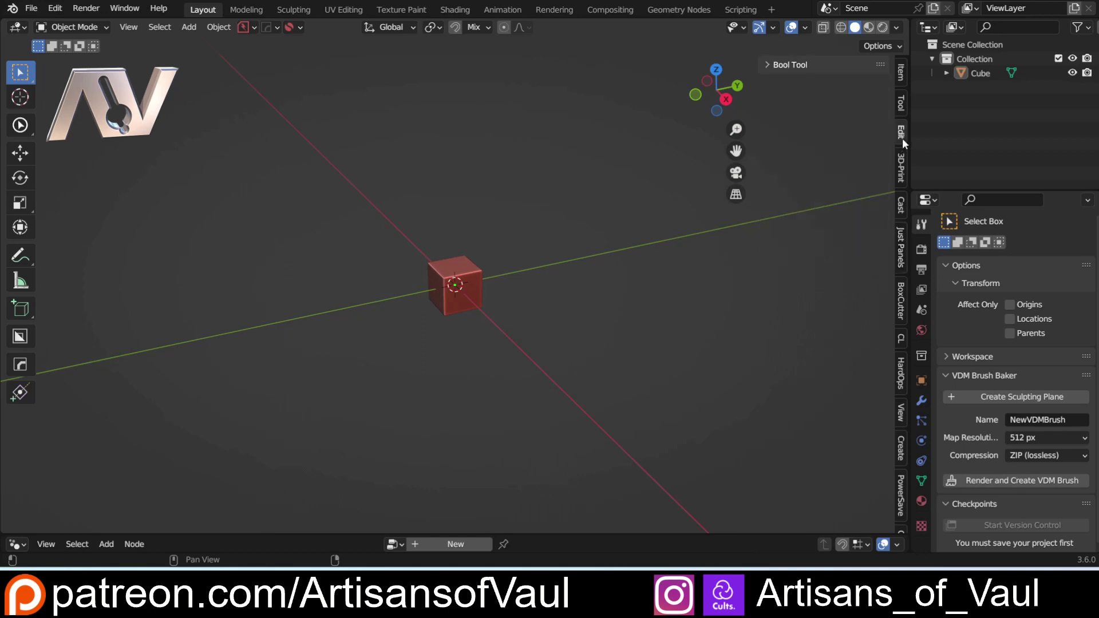
Rename the Just Panels category to Edit, apply, and collapse the Just Panels and Bool Tool panels.
{"action": "left_click", "coordinate": [295, 27]}
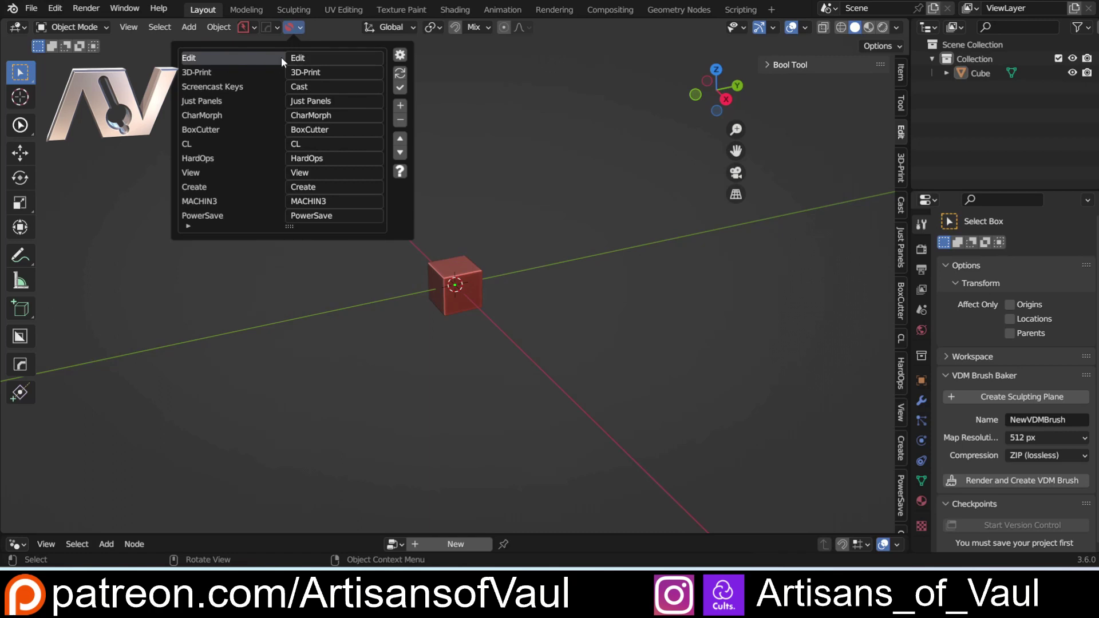
{"action": "left_click", "coordinate": [345, 100]}
{"action": "type", "text": "Edit"}
{"action": "left_click", "coordinate": [400, 87]}
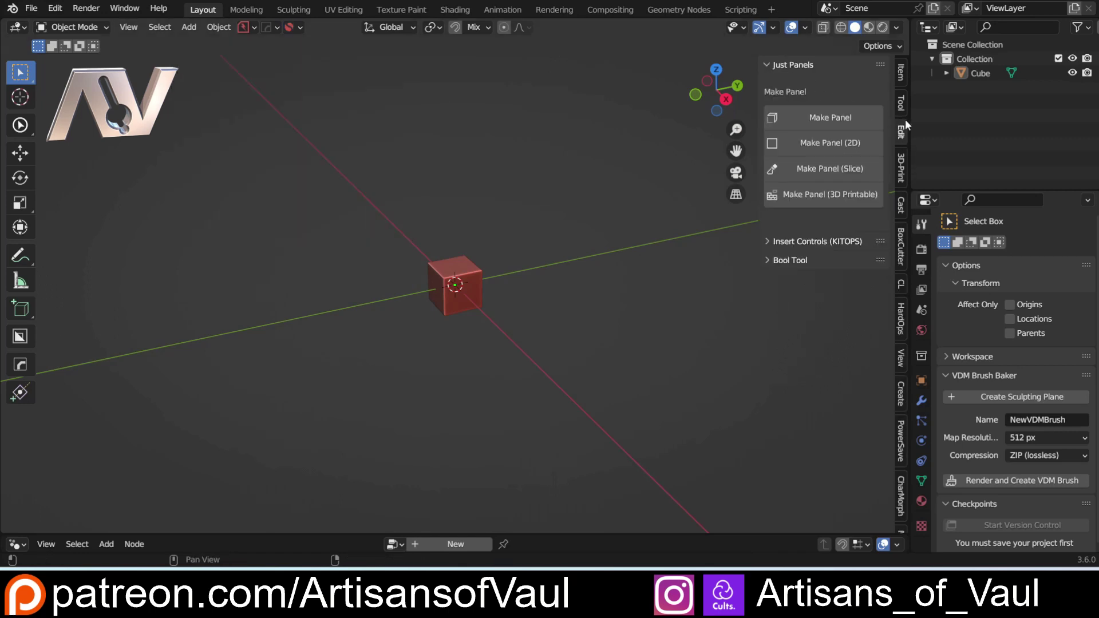
{"action": "left_click", "coordinate": [767, 65]}
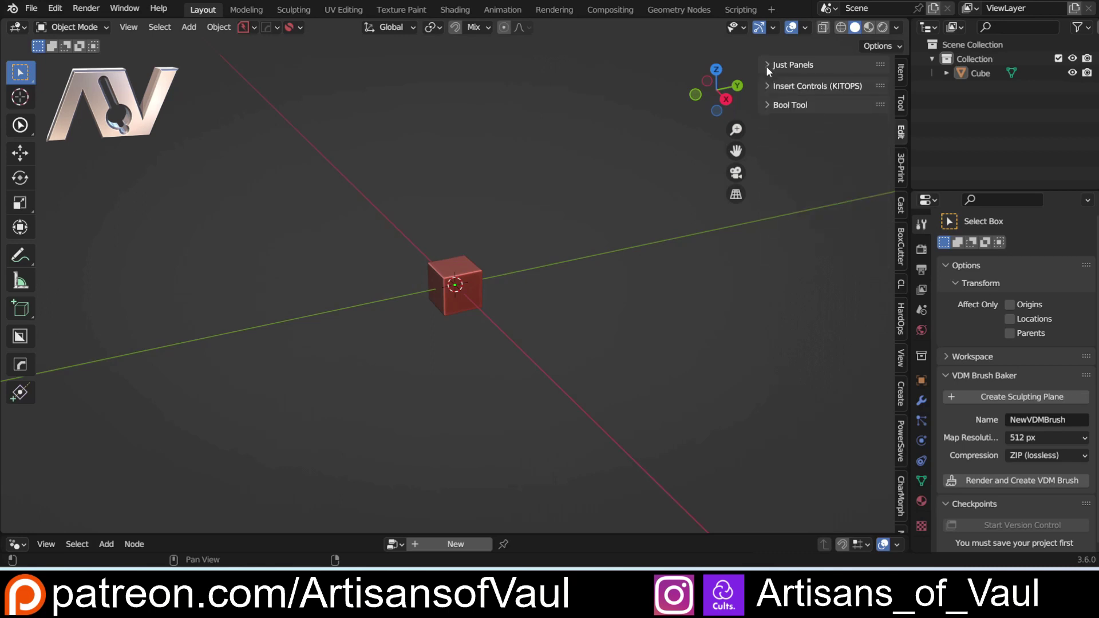
{"action": "left_click", "coordinate": [767, 103]}
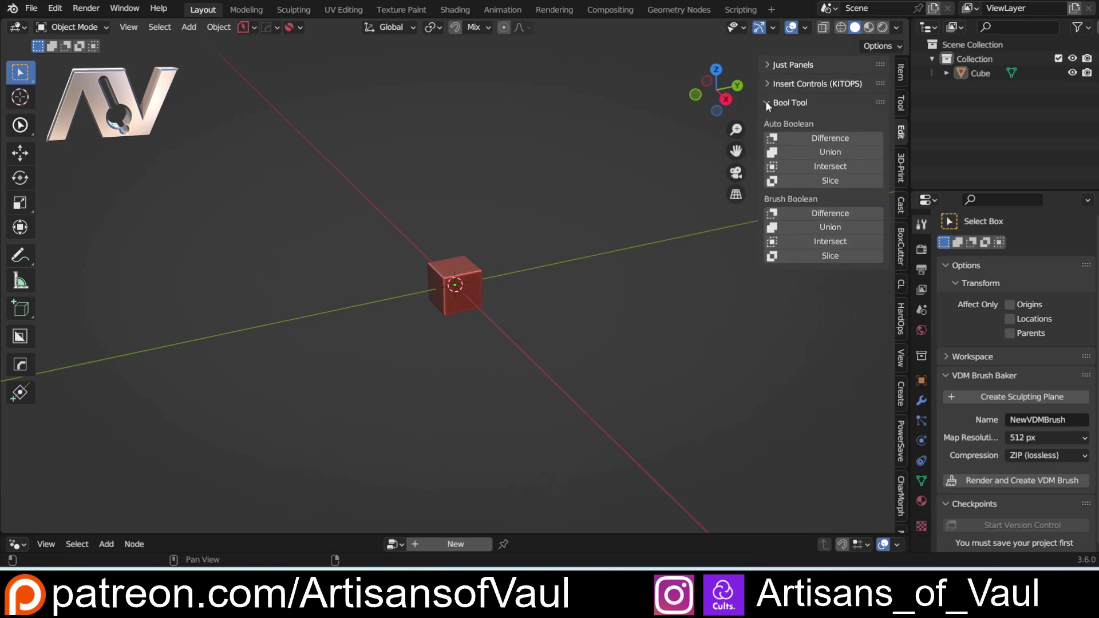
{"action": "left_click", "coordinate": [766, 101]}
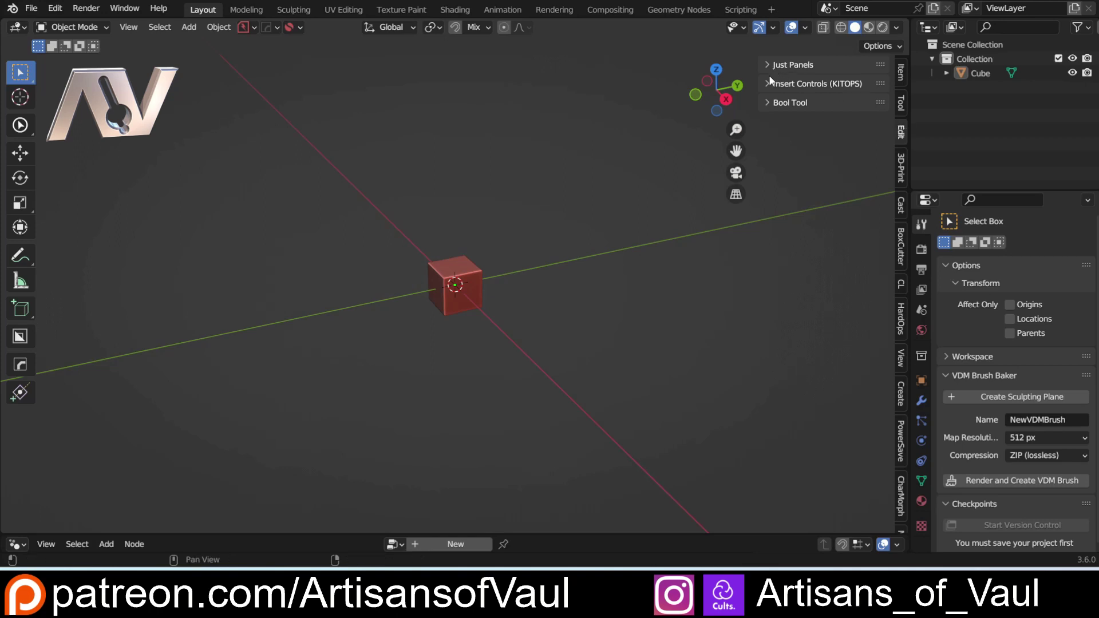
Move HardOps up two rows so it follows Cast, above BoxCutter and CL.
{"action": "left_click", "coordinate": [299, 27]}
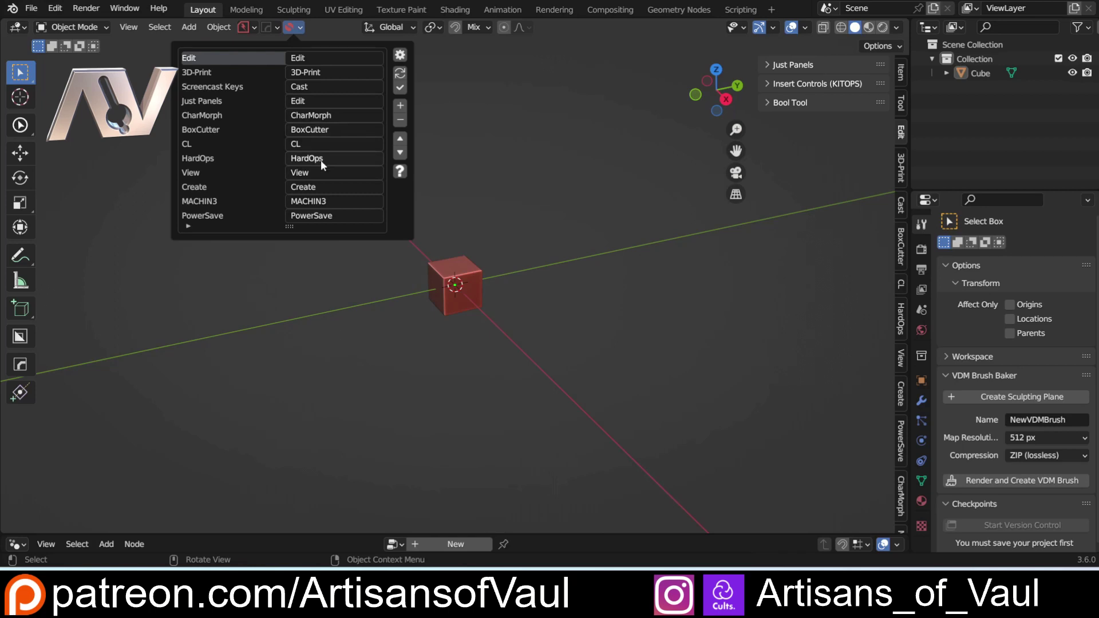
{"action": "left_click", "coordinate": [205, 157]}
{"action": "left_click", "coordinate": [402, 138]}
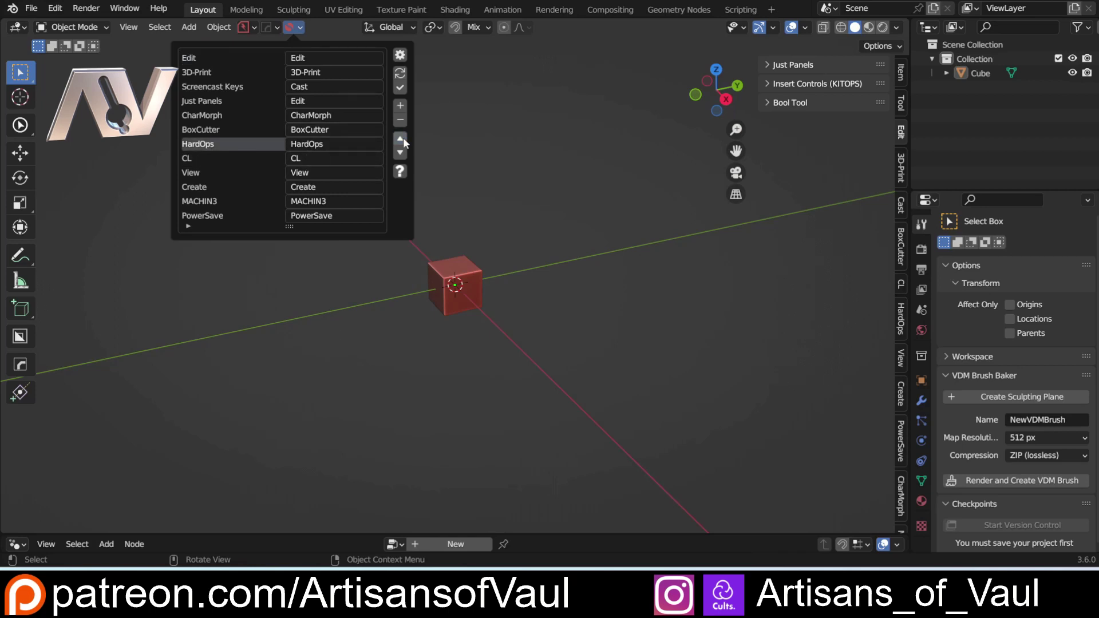
{"action": "left_click", "coordinate": [401, 140]}
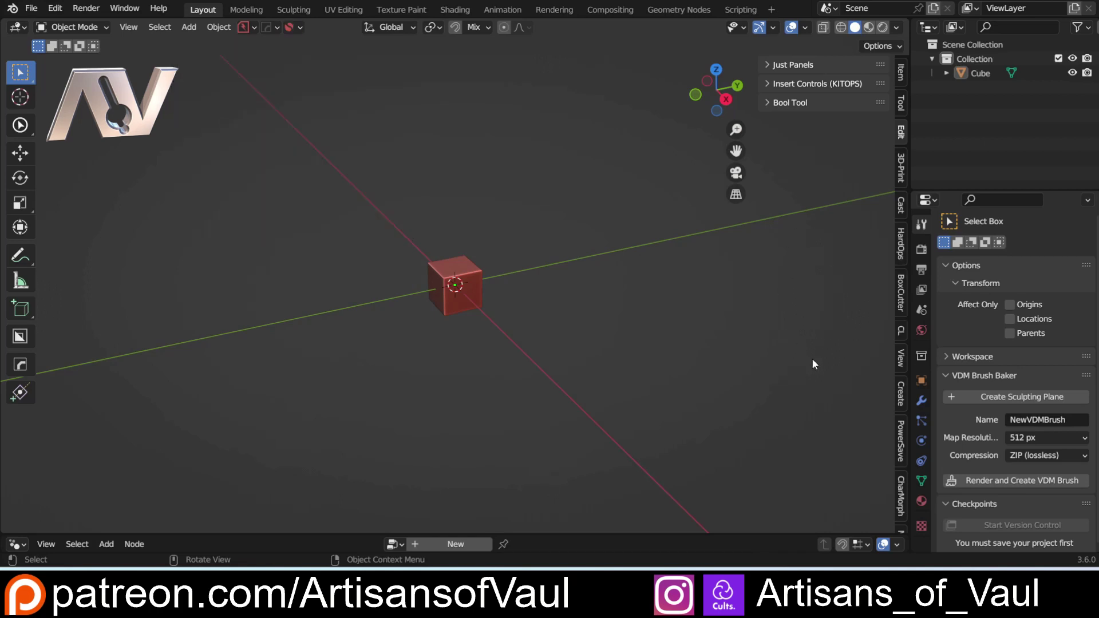
{"action": "left_click", "coordinate": [900, 393]}
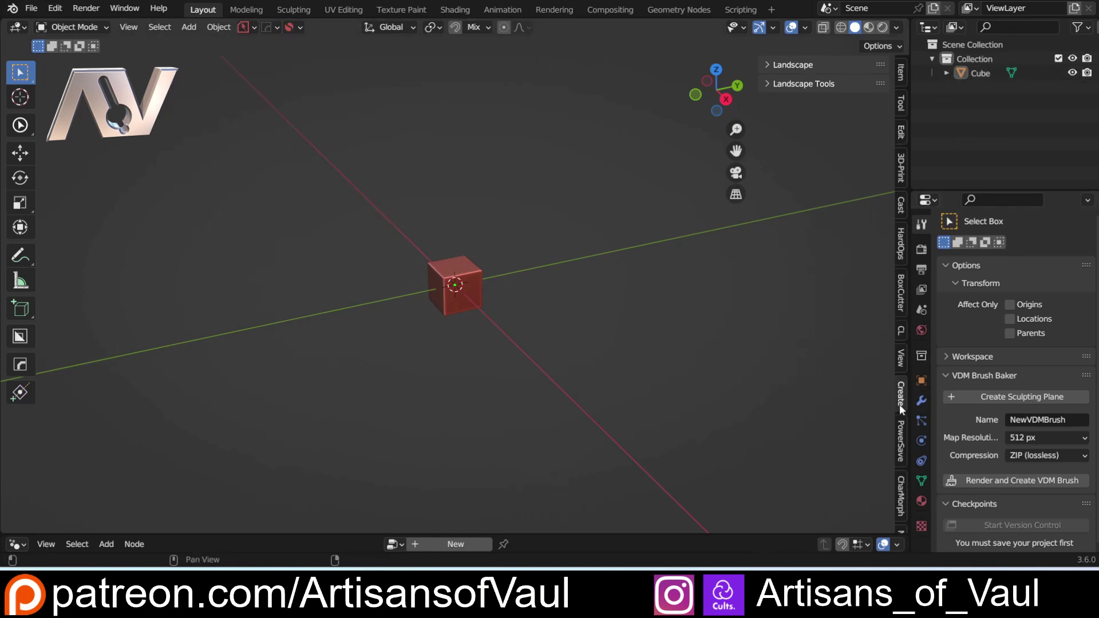
Rename both the CharMorph and Create tabs to Generate, apply, and view the merged Generate tab.
{"action": "left_click", "coordinate": [902, 483]}
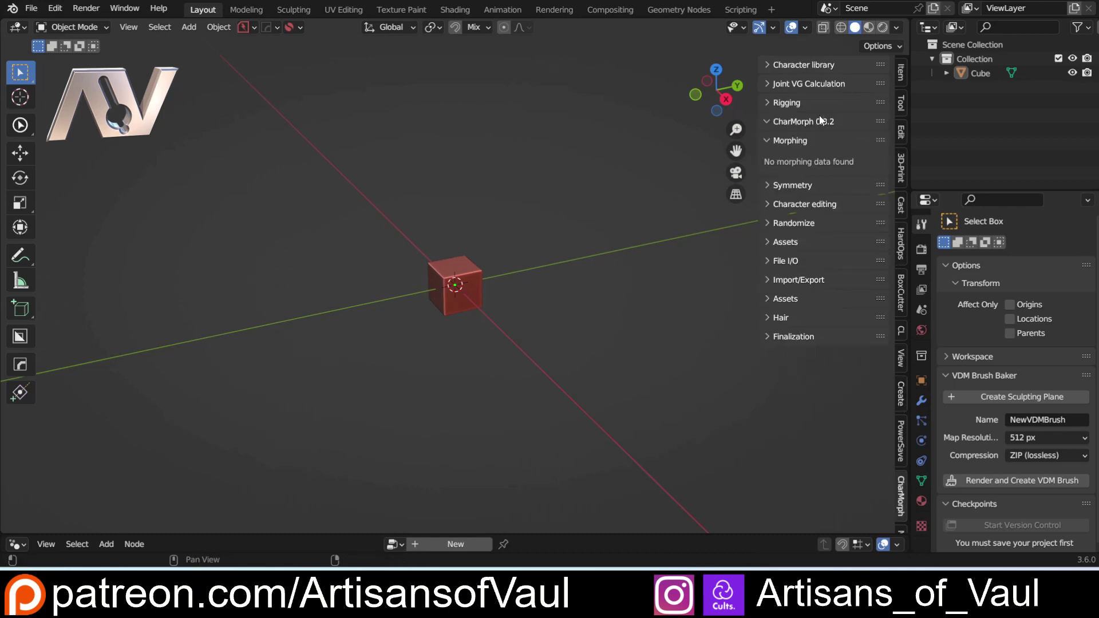
{"action": "left_click", "coordinate": [298, 28]}
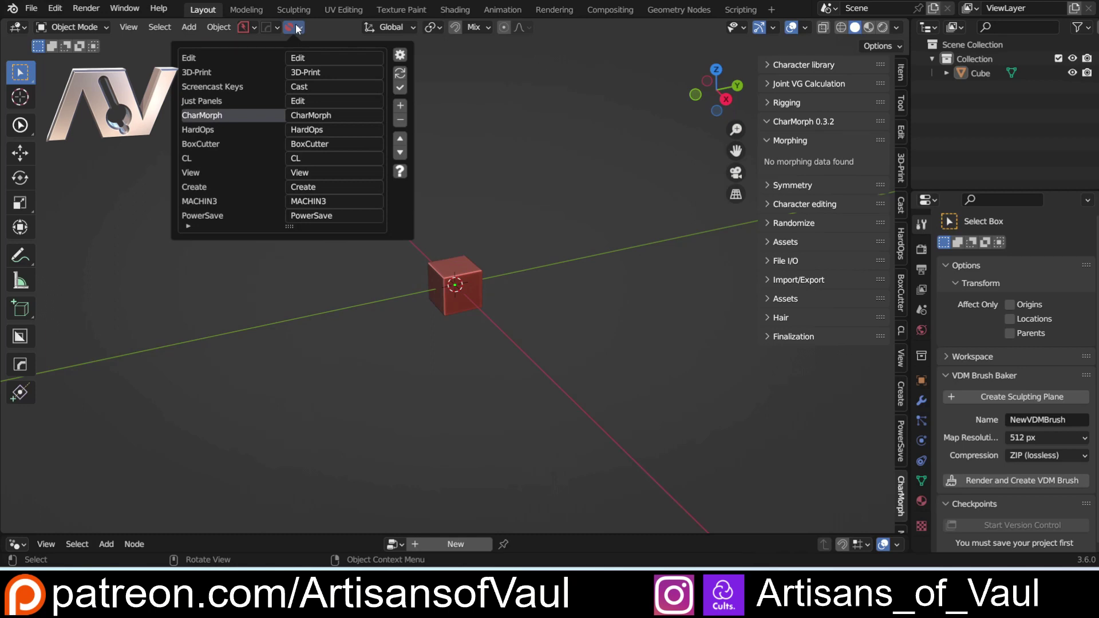
{"action": "left_click", "coordinate": [308, 110]}
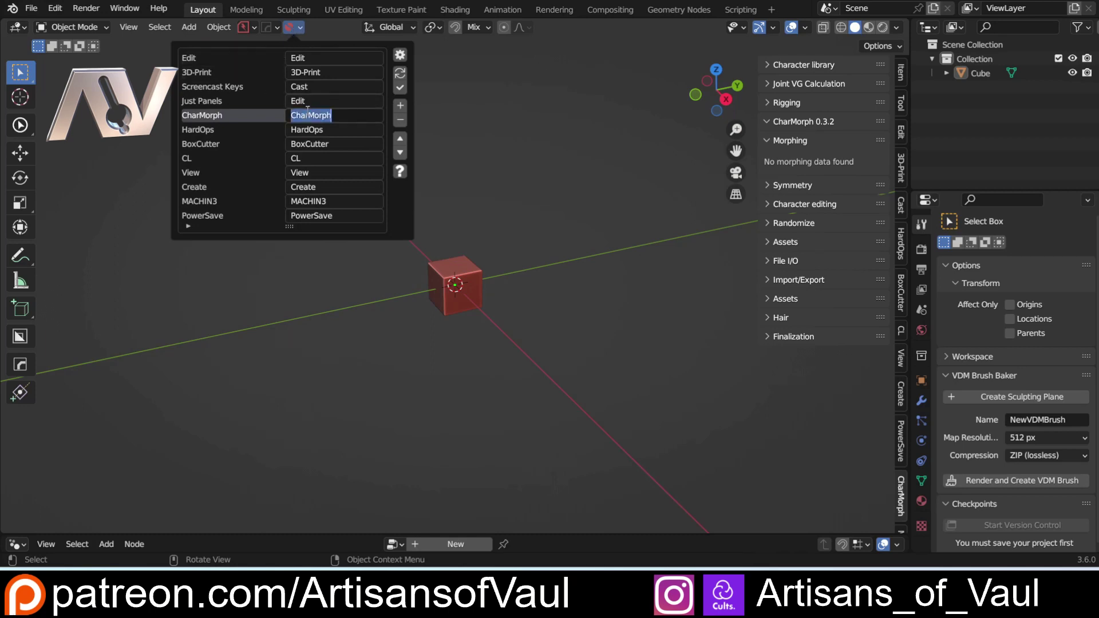
{"action": "type", "text": "Generate"}
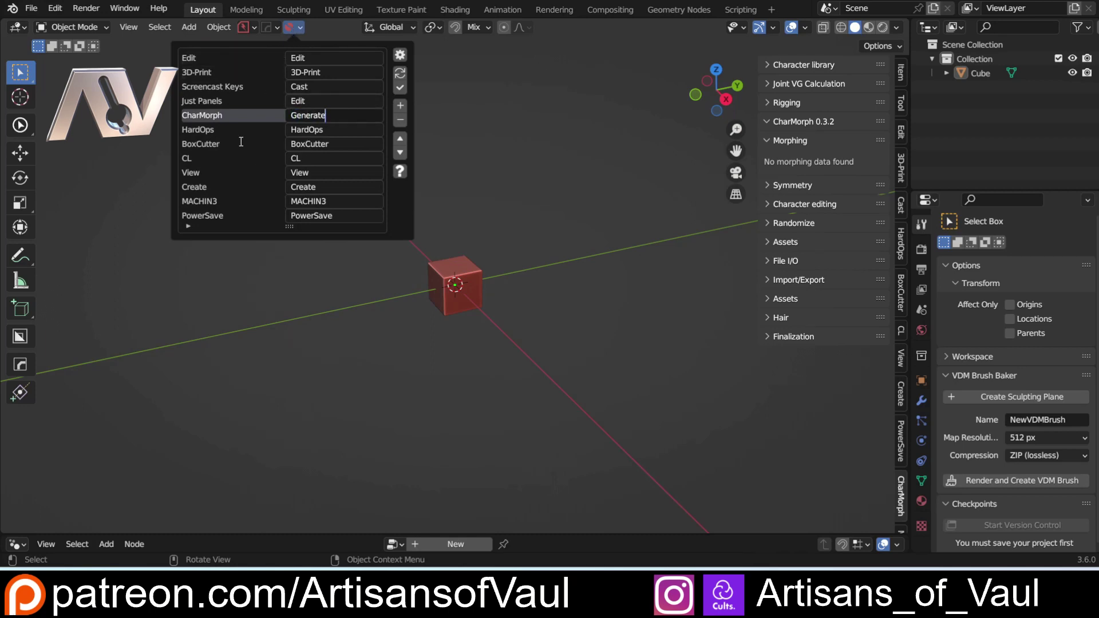
{"action": "left_click", "coordinate": [303, 186]}
{"action": "type", "text": "Generate"}
{"action": "left_click", "coordinate": [401, 87]}
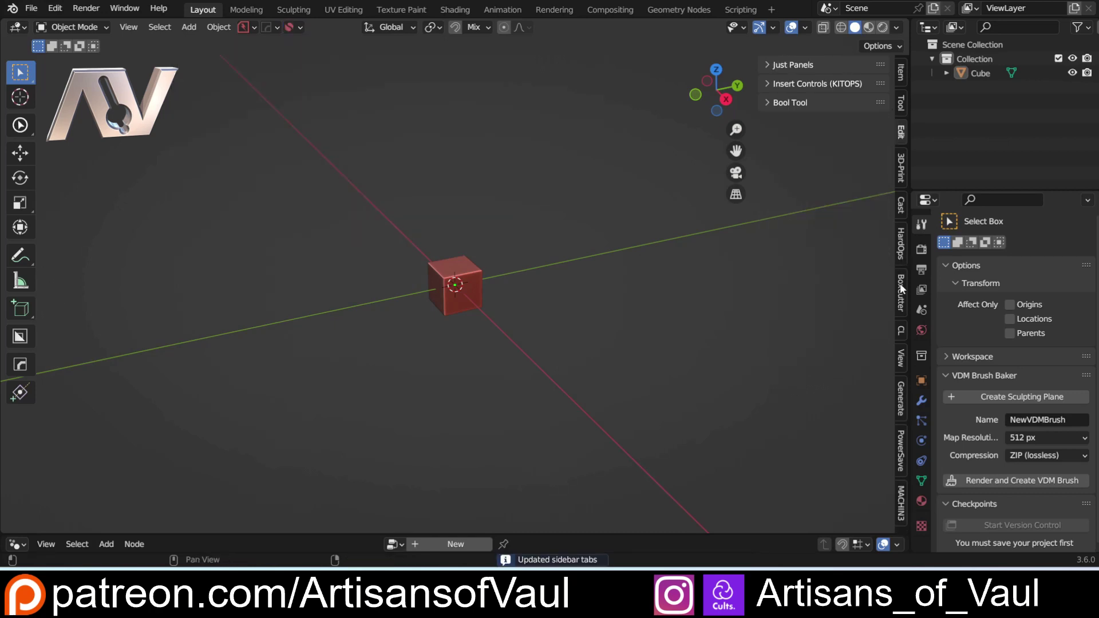
{"action": "left_click", "coordinate": [900, 398]}
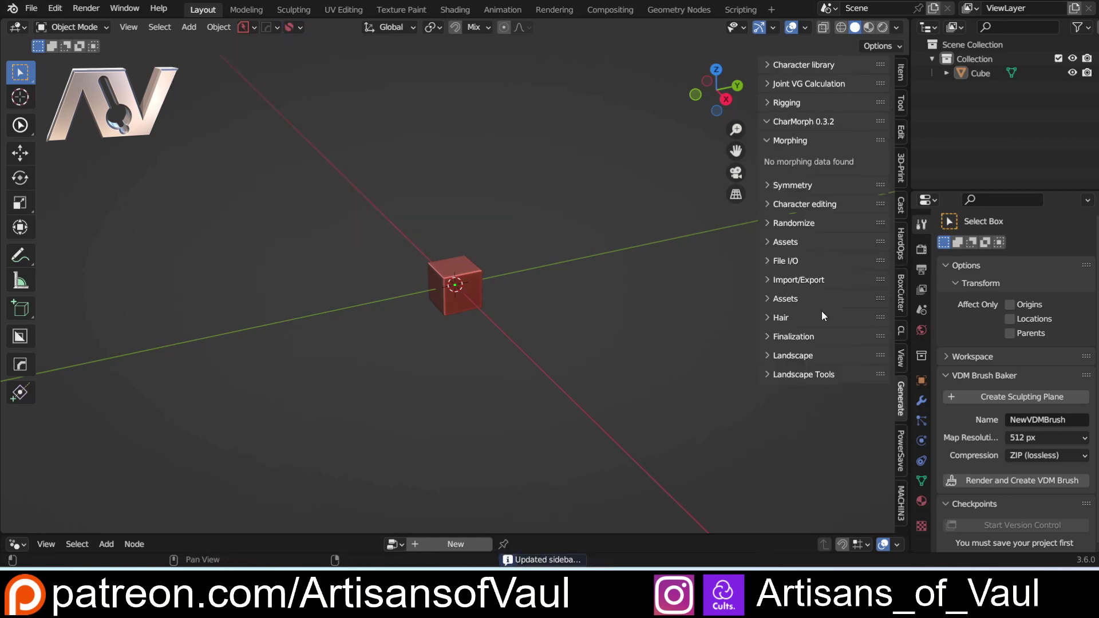
{"action": "left_click", "coordinate": [763, 142]}
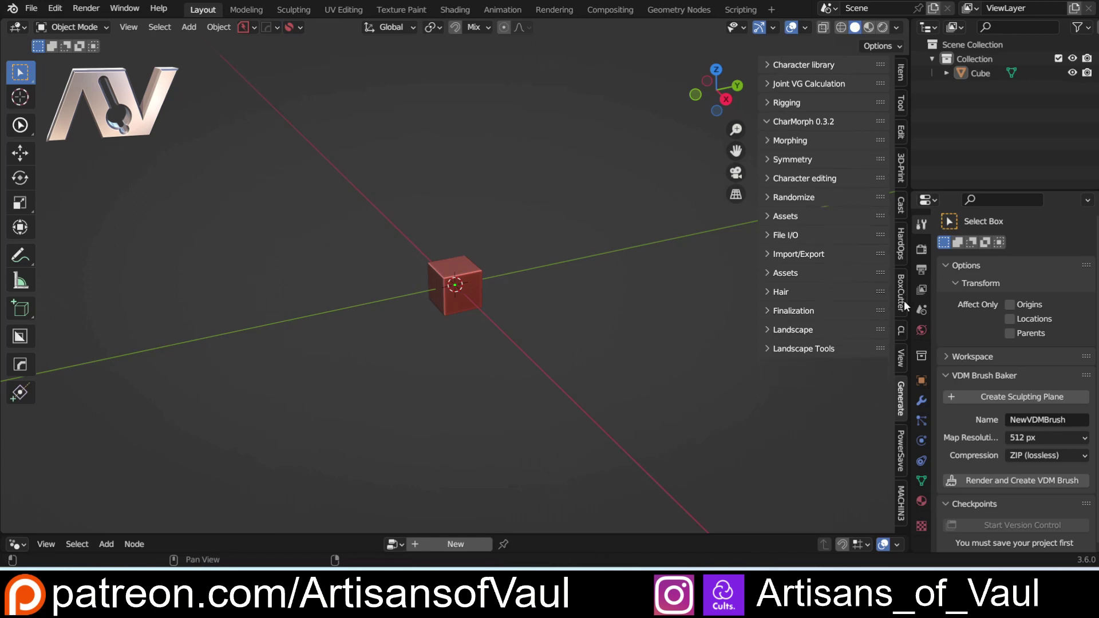